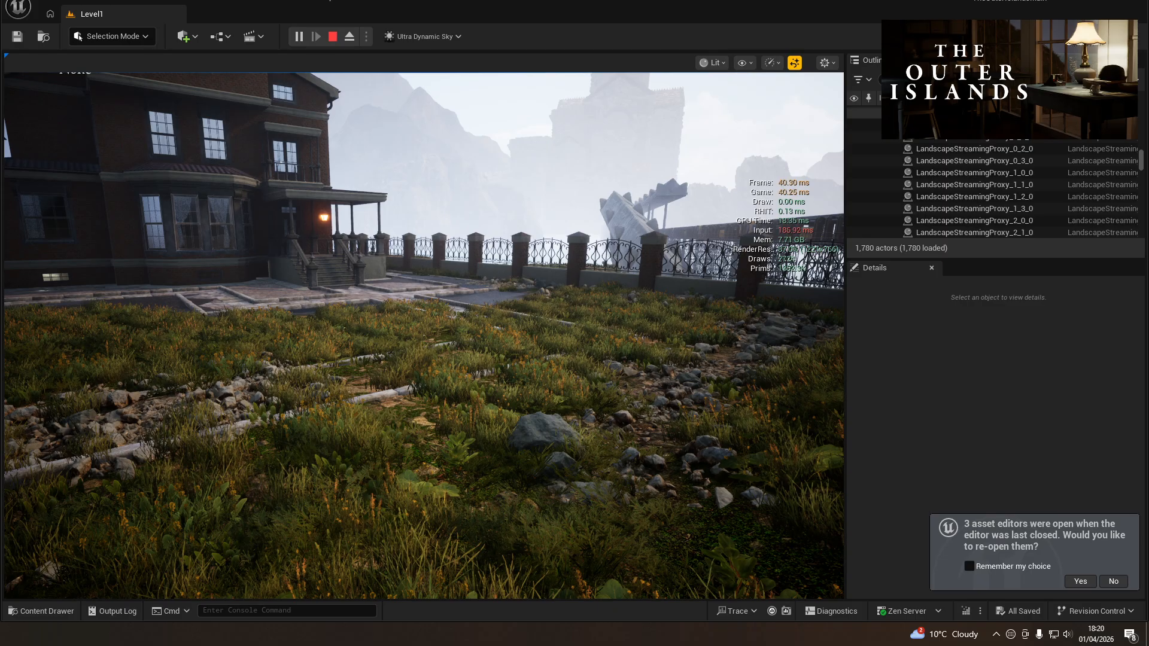
Step: Release the cursor from the running game and open the Unreal Insights session browser
left_click(509, 440)
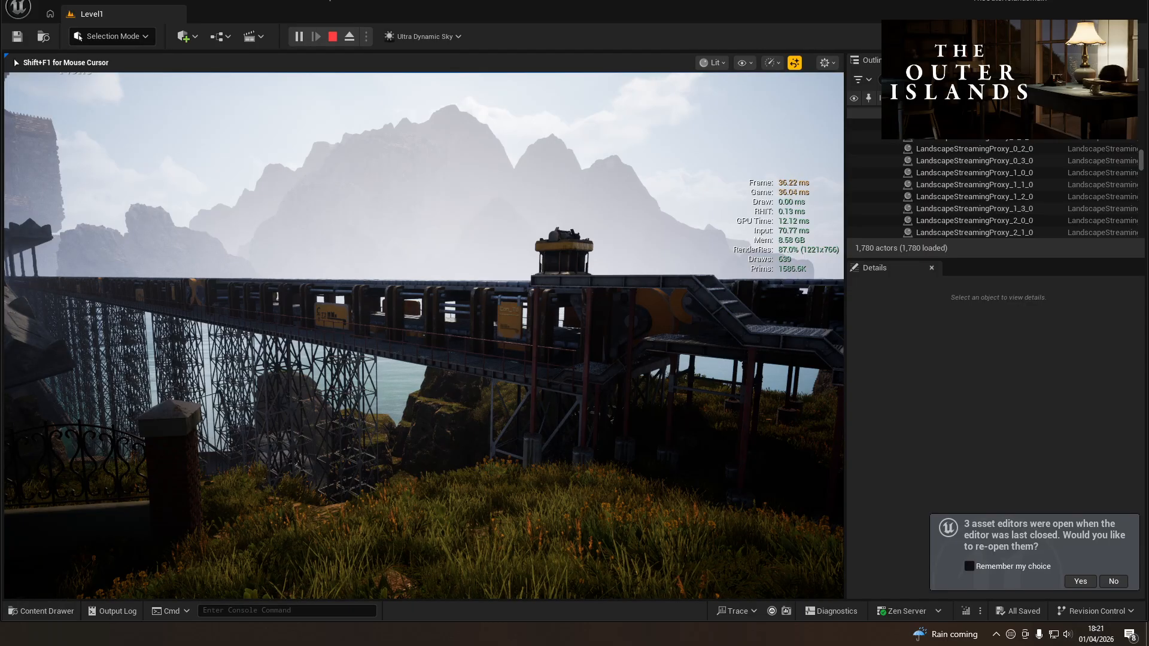
key("shift+F1")
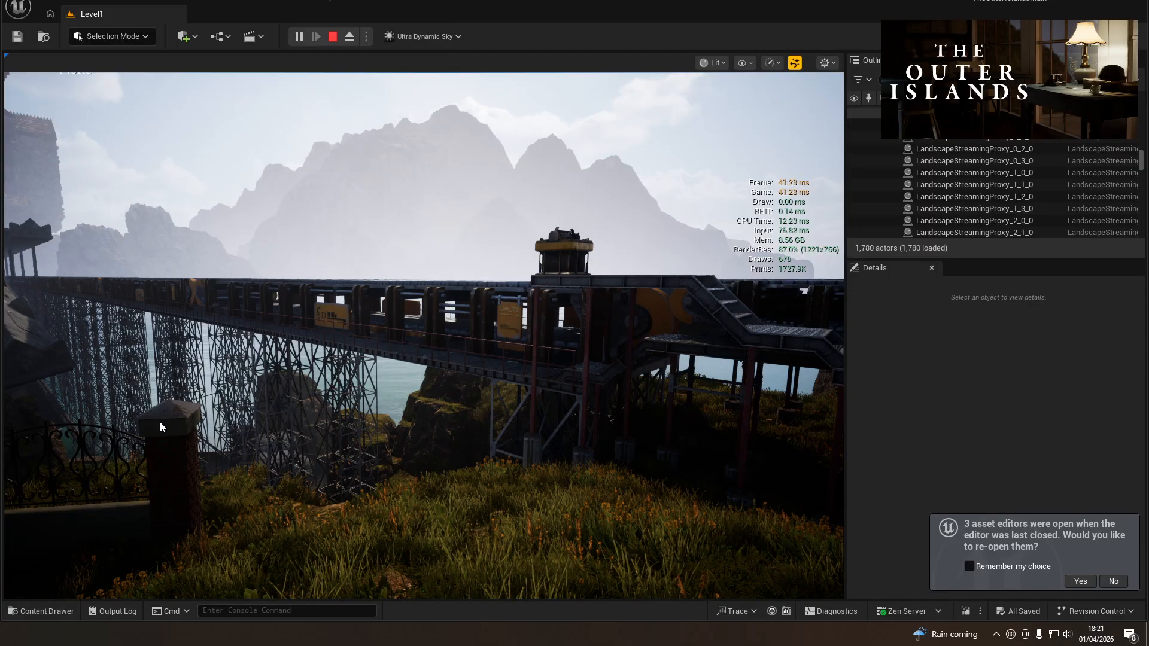
left_click(754, 614)
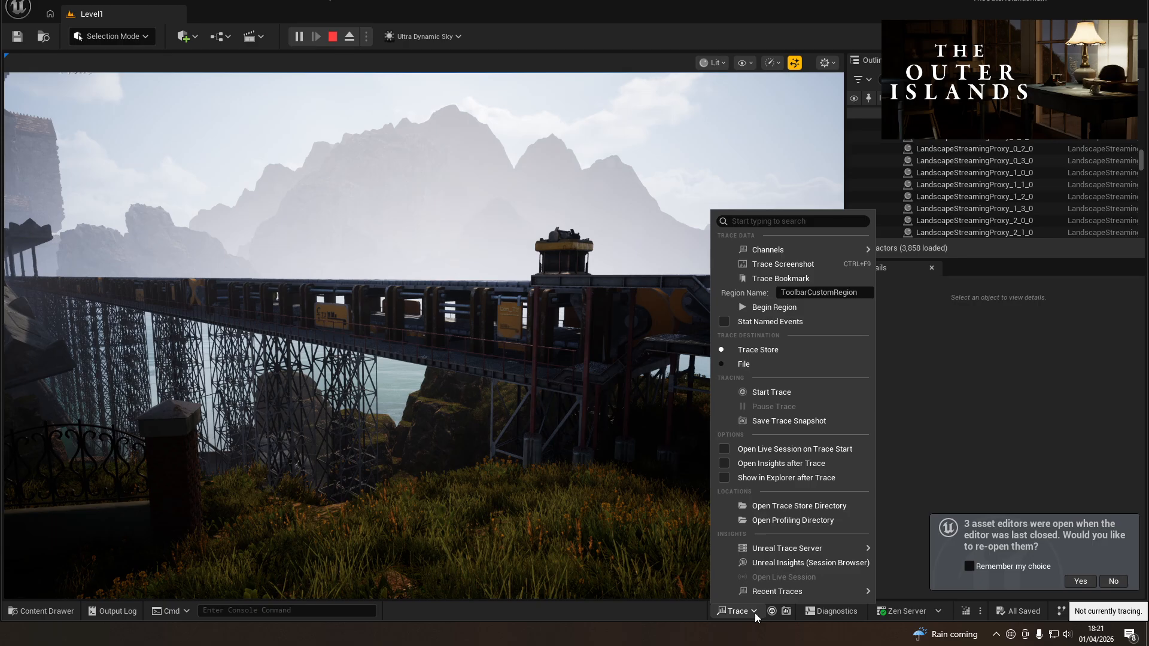
mouse_move(798, 551)
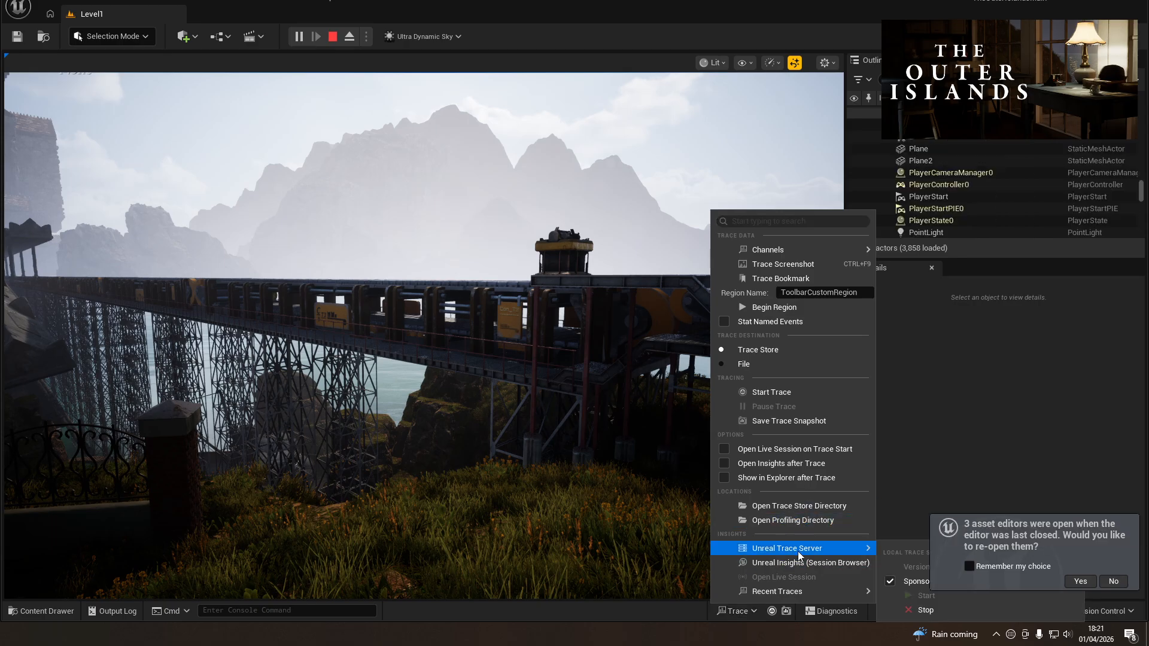
left_click(791, 566)
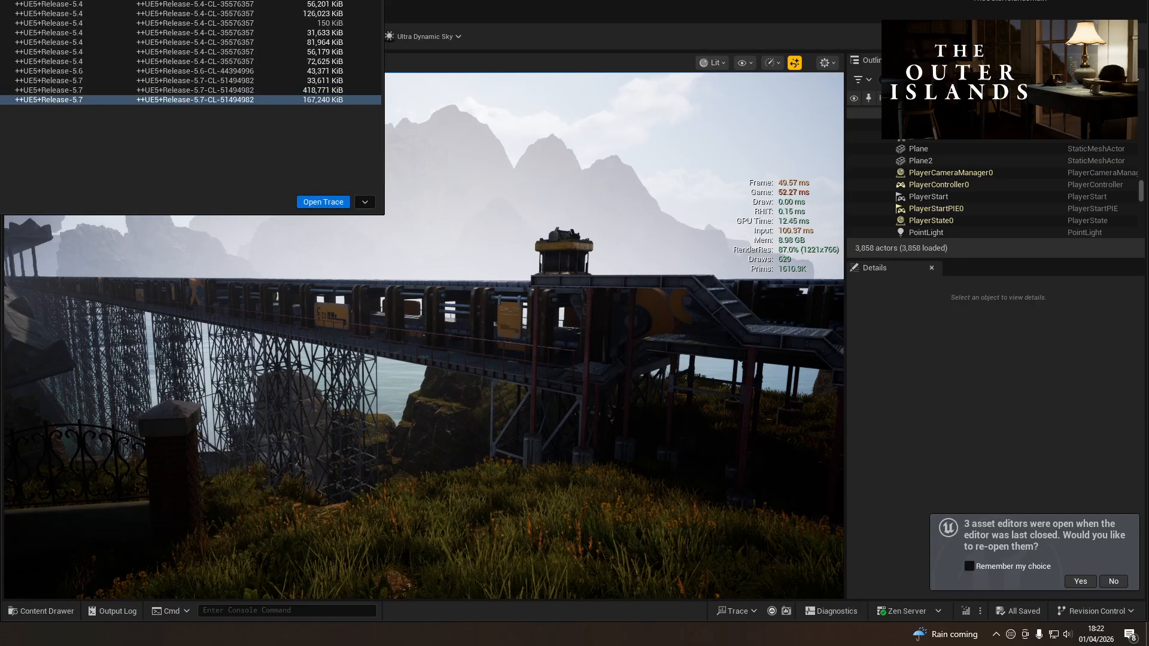
Step: Open the trace 20260401_115253 in Unreal Insights and enlarge its Timing Insights window to fill most of the screen
left_click_drag(0, 0, 304, 63)
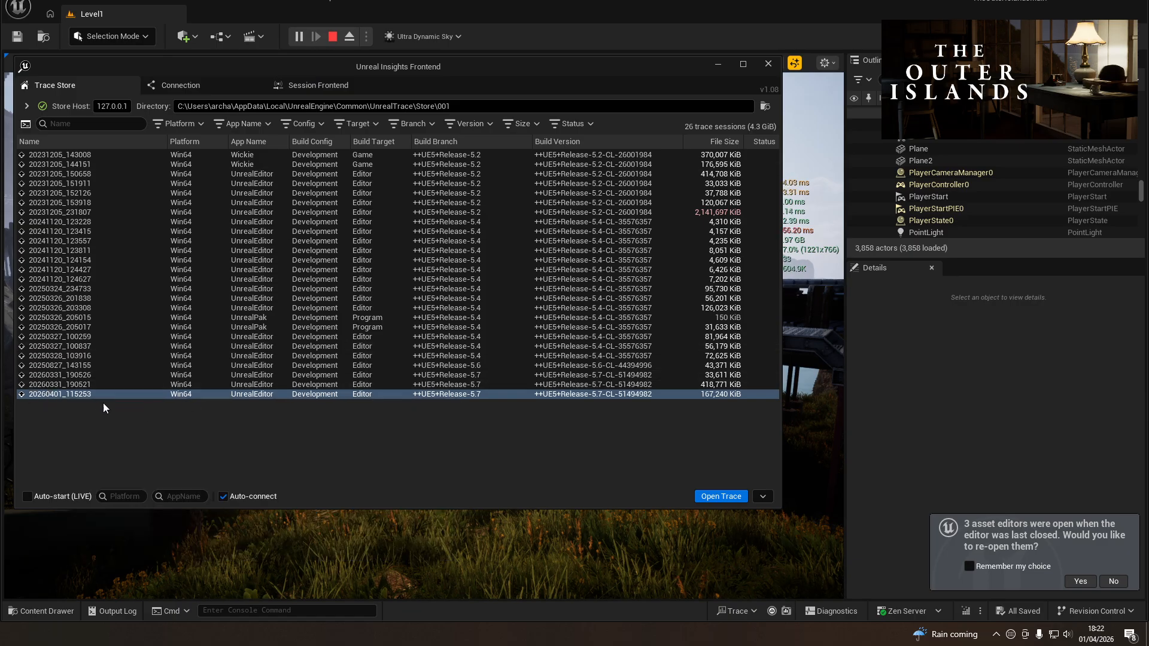
double_click(79, 393)
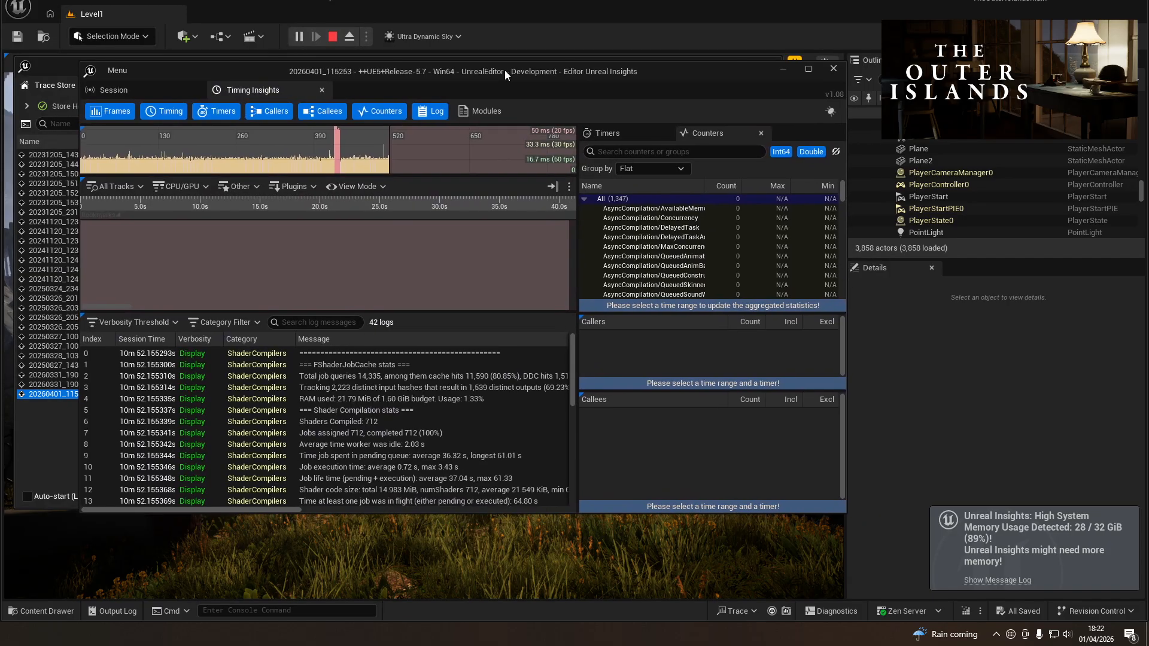
left_click_drag(504, 70, 428, 6)
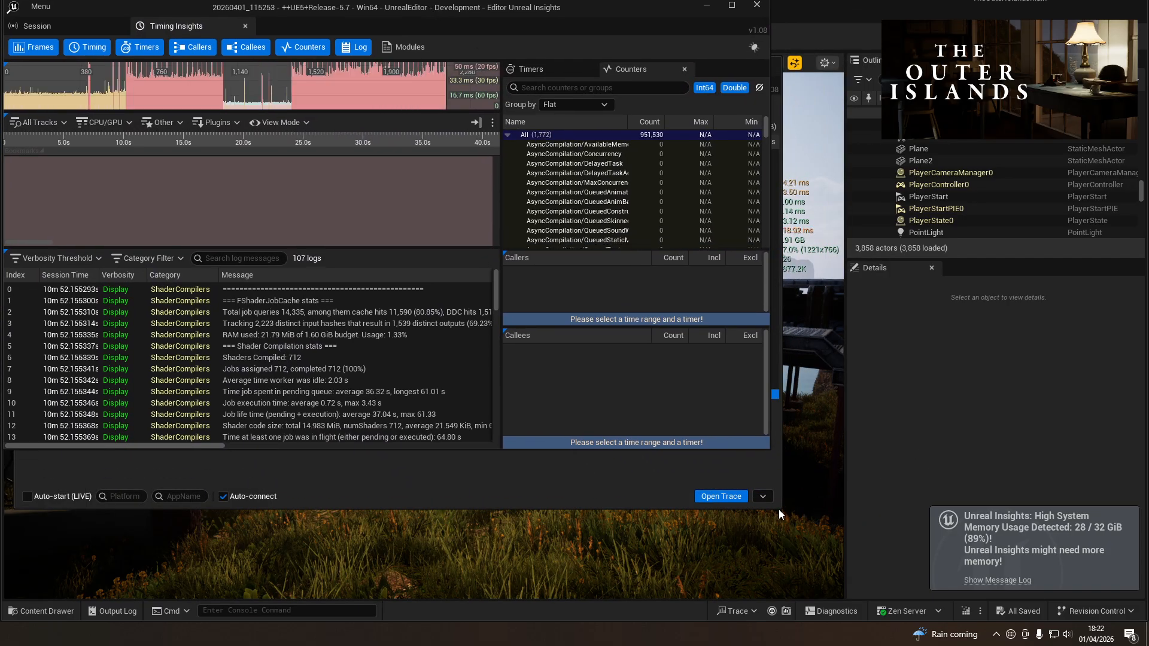
mouse_move(779, 514)
left_mouse_down()
mouse_move(1071, 516)
mouse_move(1084, 572)
mouse_move(861, 548)
mouse_move(1135, 600)
mouse_move(1125, 598)
left_mouse_up()
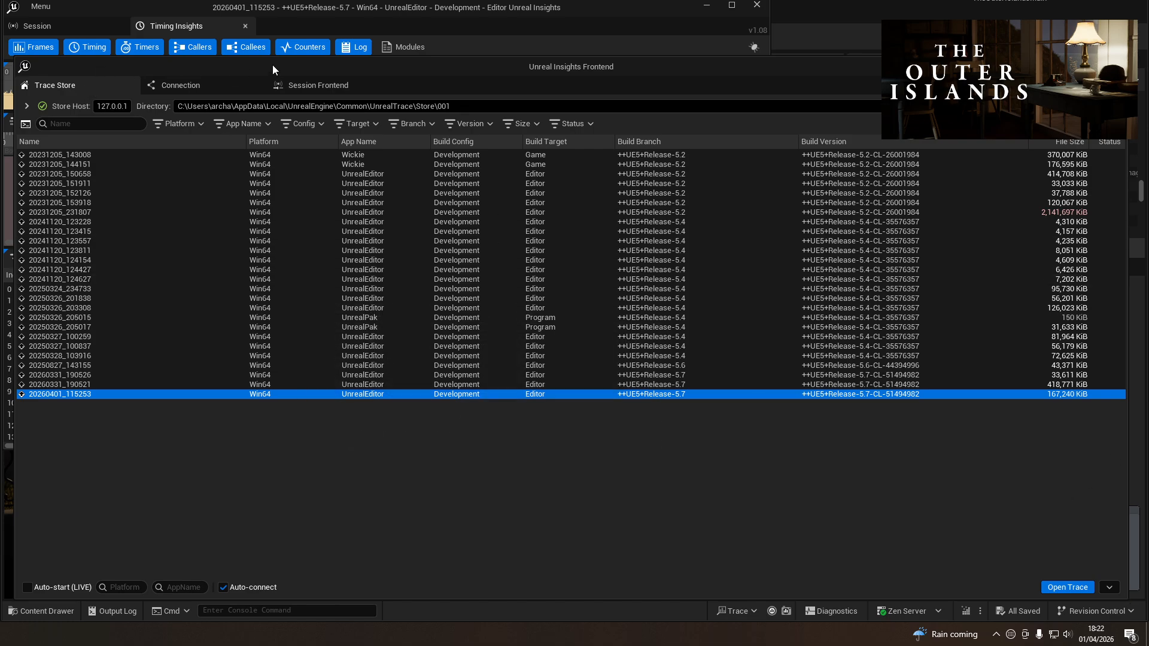
left_click_drag(383, 63, 0, 0)
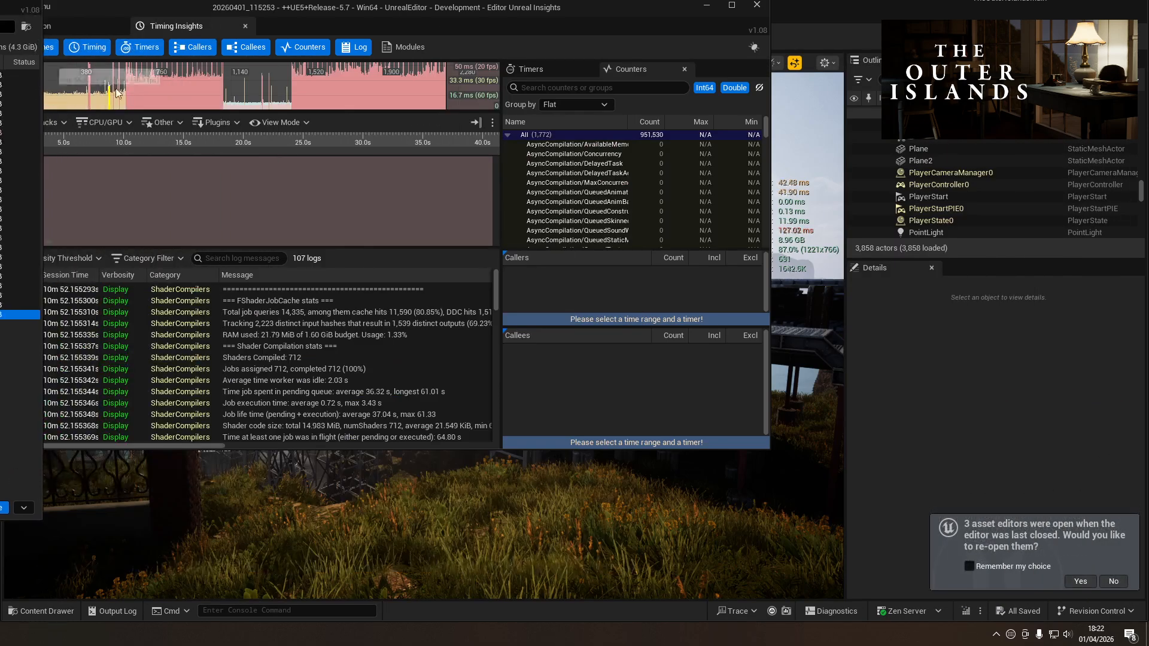
left_click(397, 24)
mouse_move(168, 8)
left_mouse_down()
mouse_move(160, 0)
mouse_move(164, 11)
left_mouse_up()
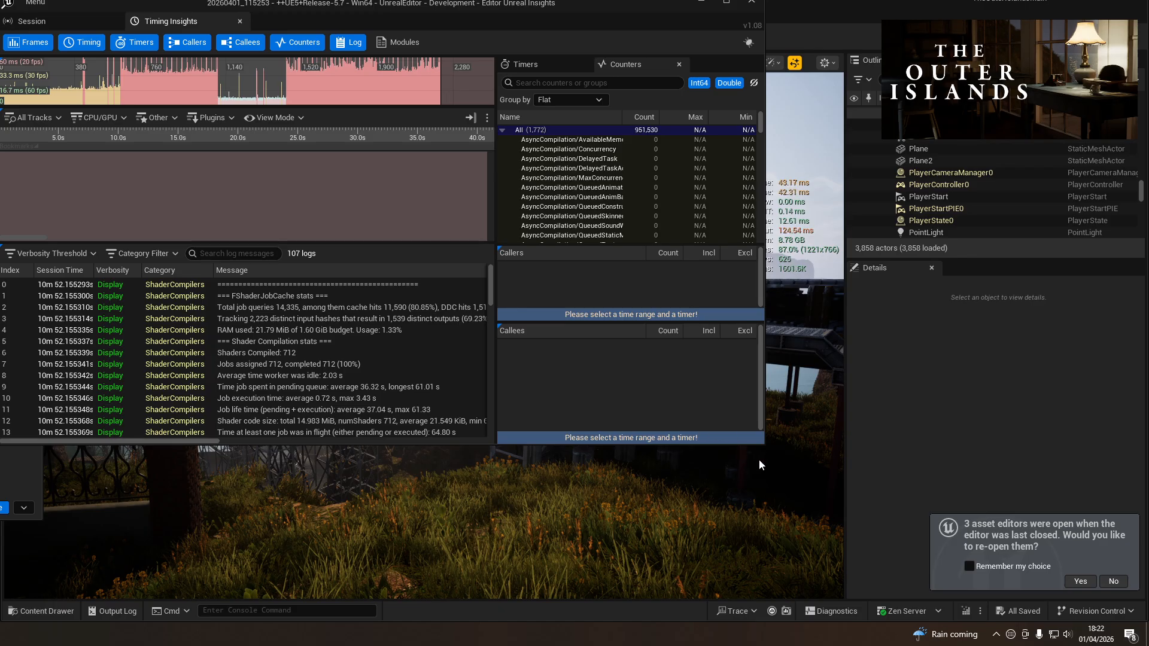
left_click_drag(765, 445, 1136, 596)
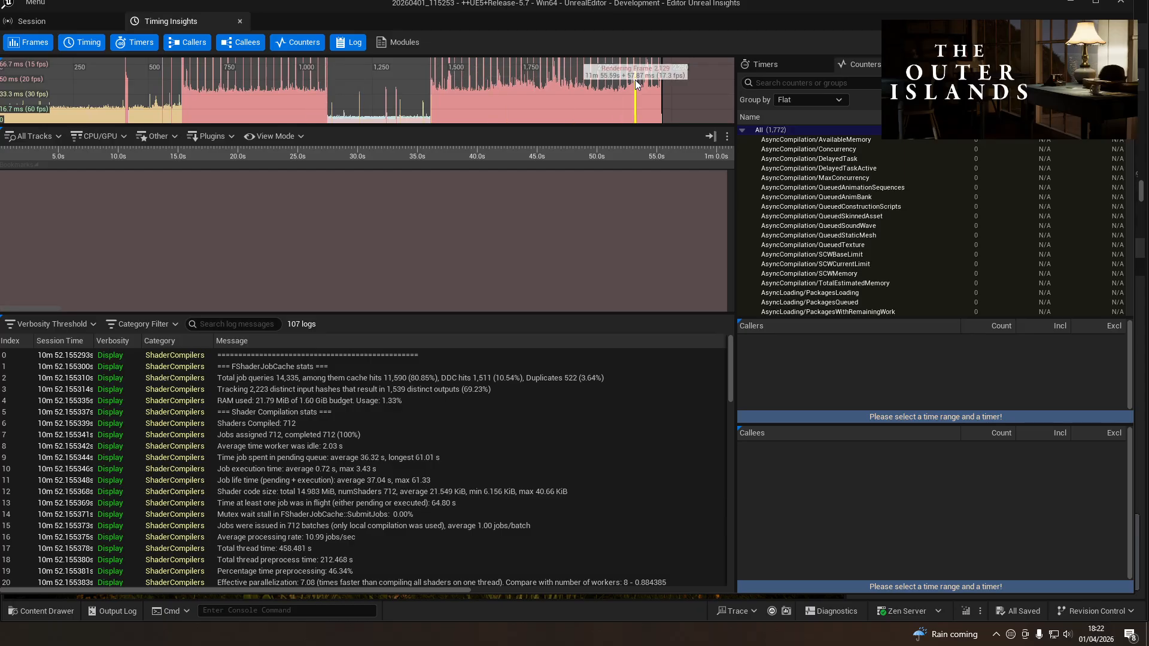
Step: Enlarge the frame-time graph and select the tall spike frame just before frame 2,125
scroll(648, 78, "up", 5)
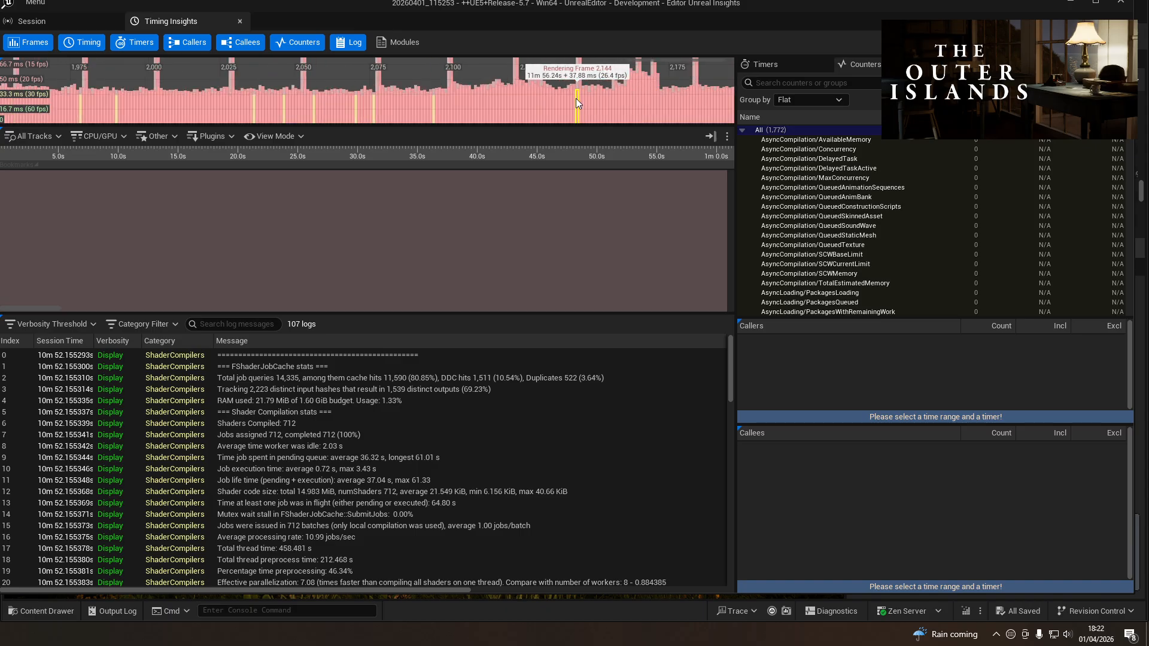
left_click_drag(560, 129, 562, 215)
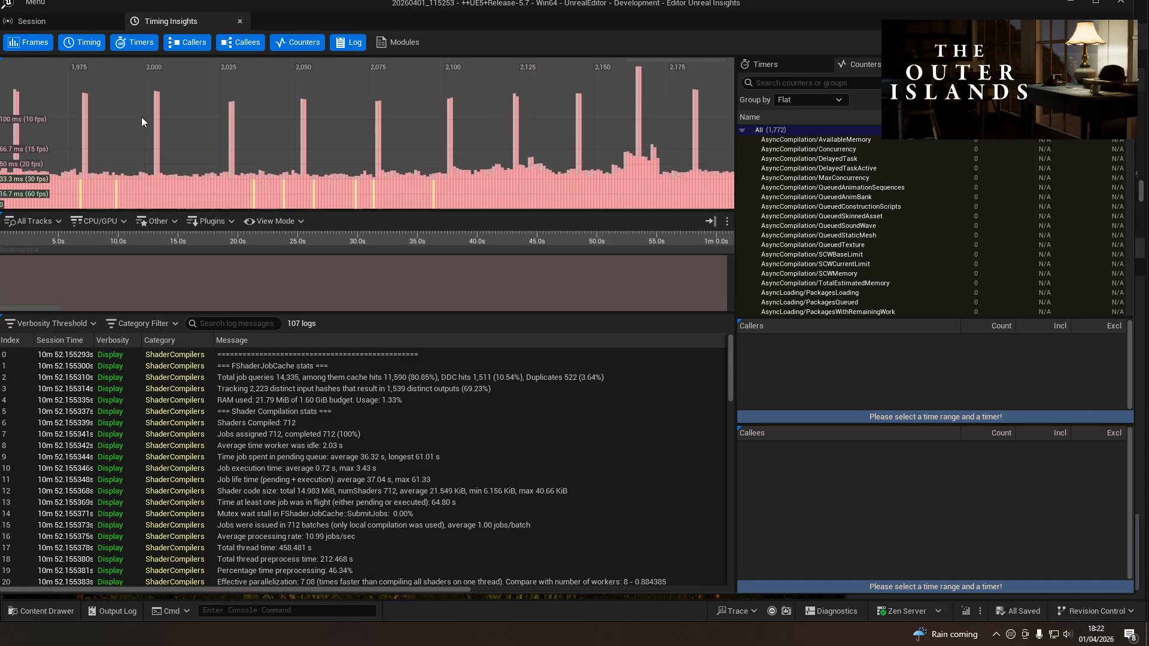
left_click(513, 123)
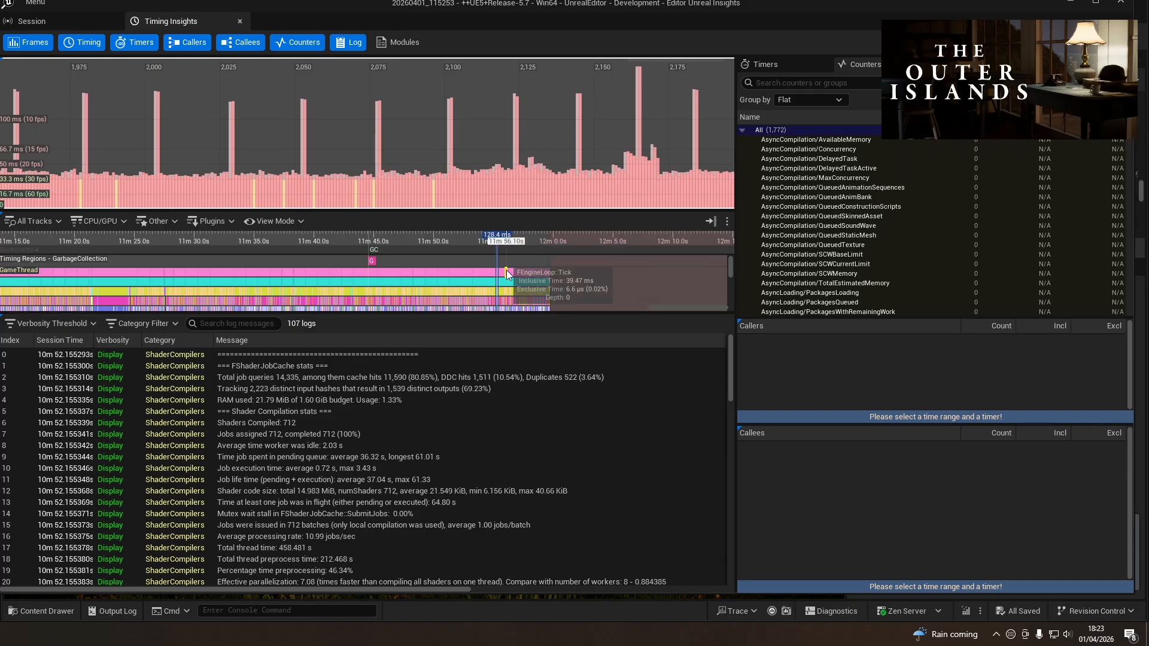
Step: Inspect the spike frame in the enlarged GameThread track and select its first SetPicture event to list the callers and callees
scroll(496, 294, "up", 3)
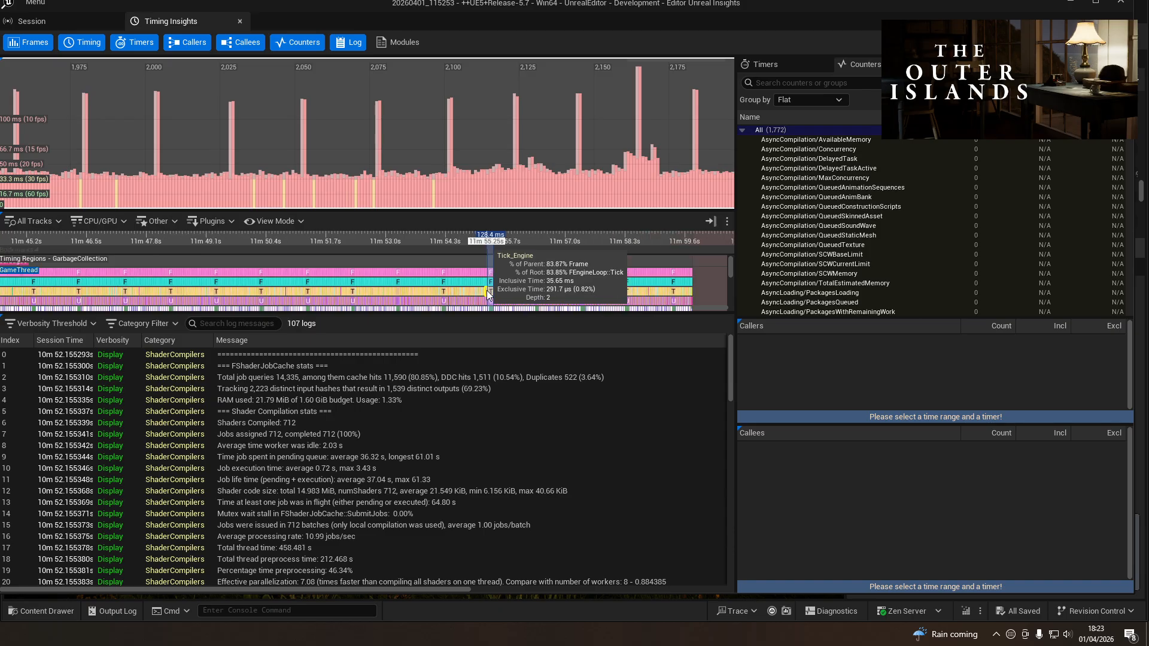
scroll(488, 292, "up", 3)
scroll(548, 284, "up", 3)
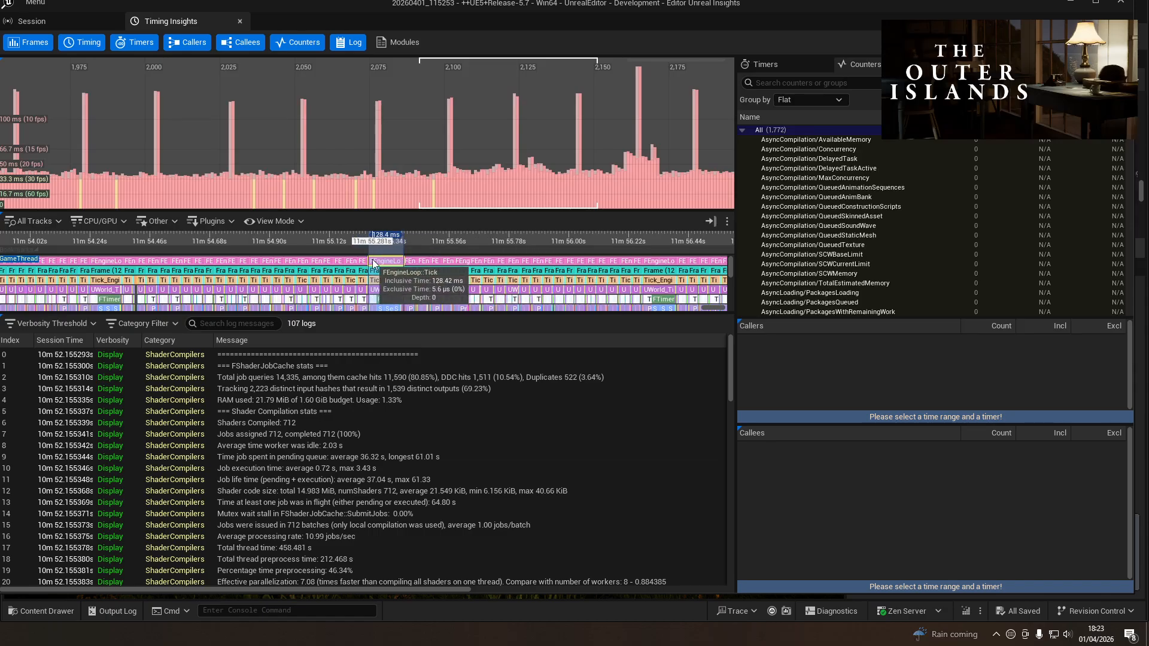
scroll(401, 272, "up", 4)
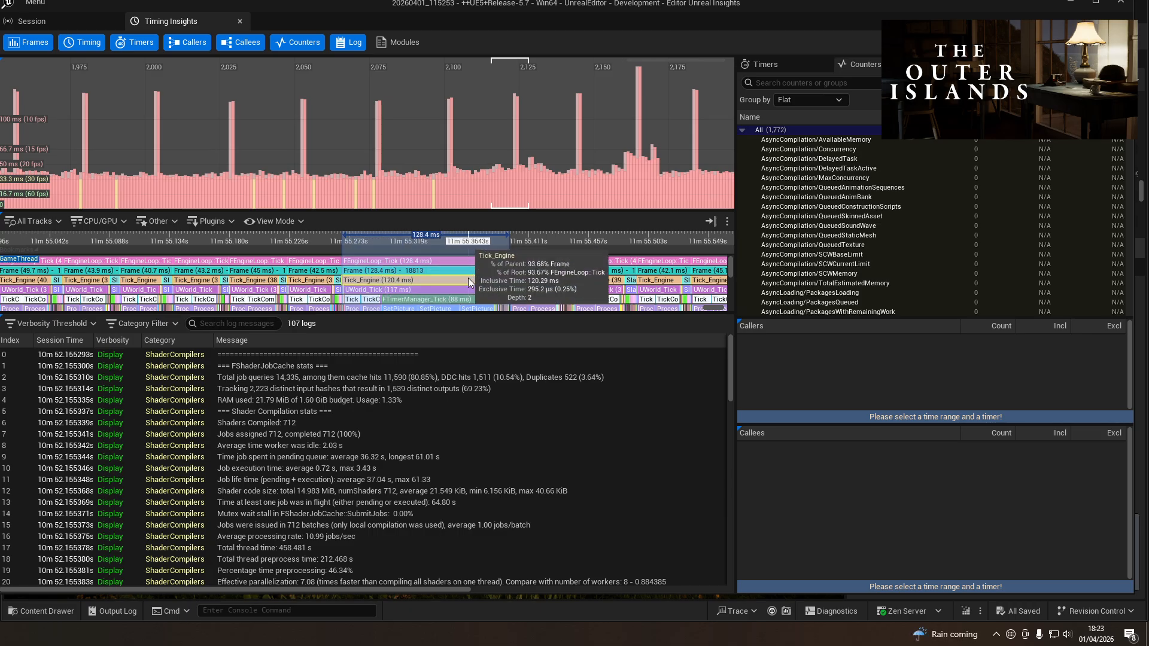
scroll(469, 283, "down", 1)
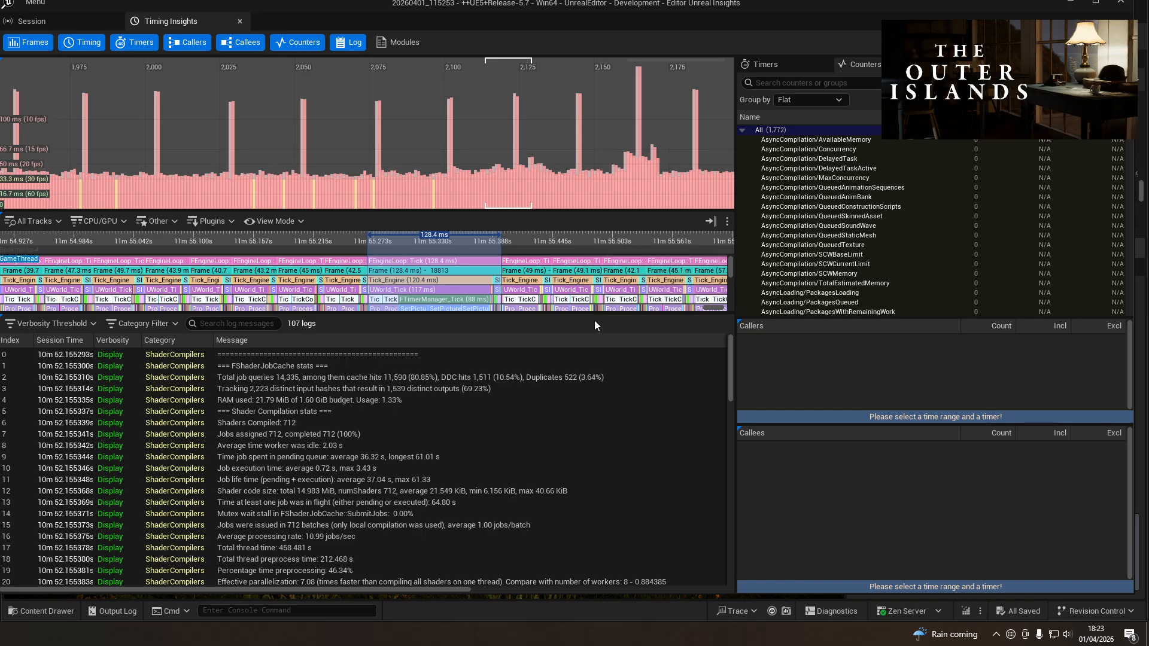
left_click_drag(604, 316, 609, 350)
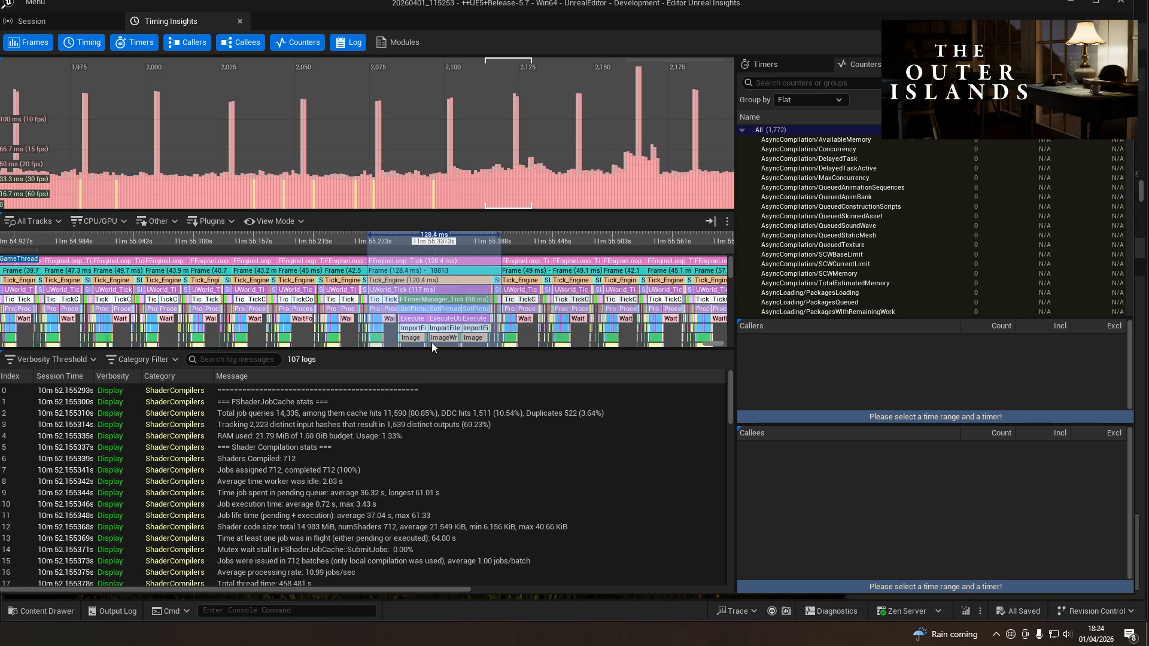
left_click(412, 312)
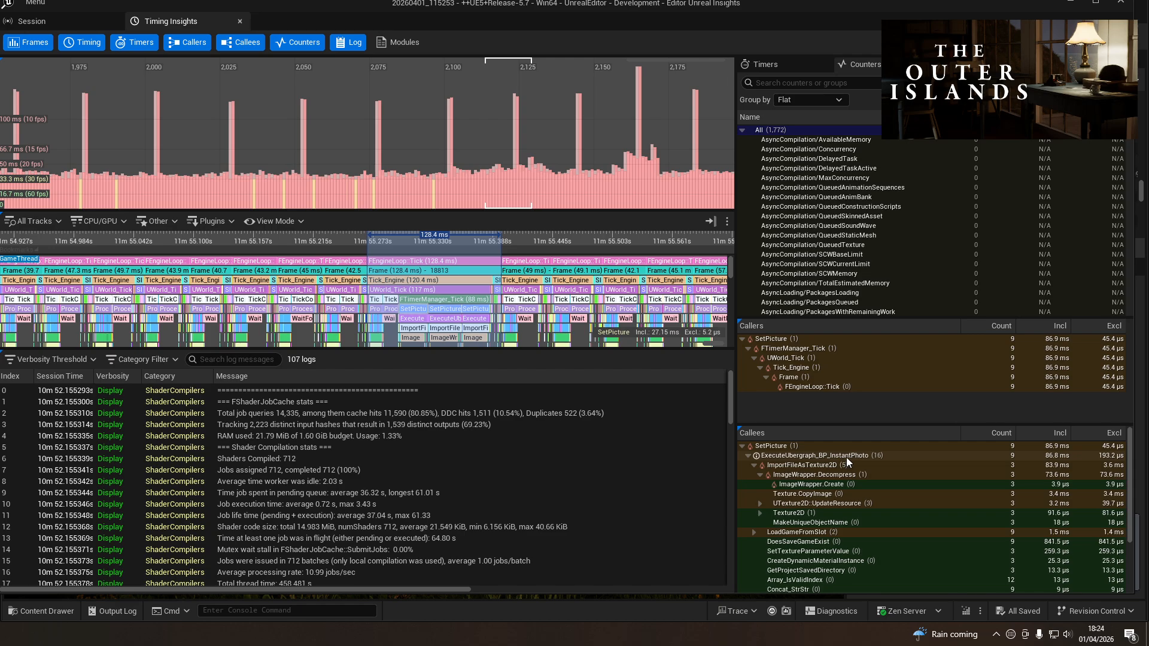
Step: Close the Timing Insights window and stop the play session in the level editor
left_click(1120, 3)
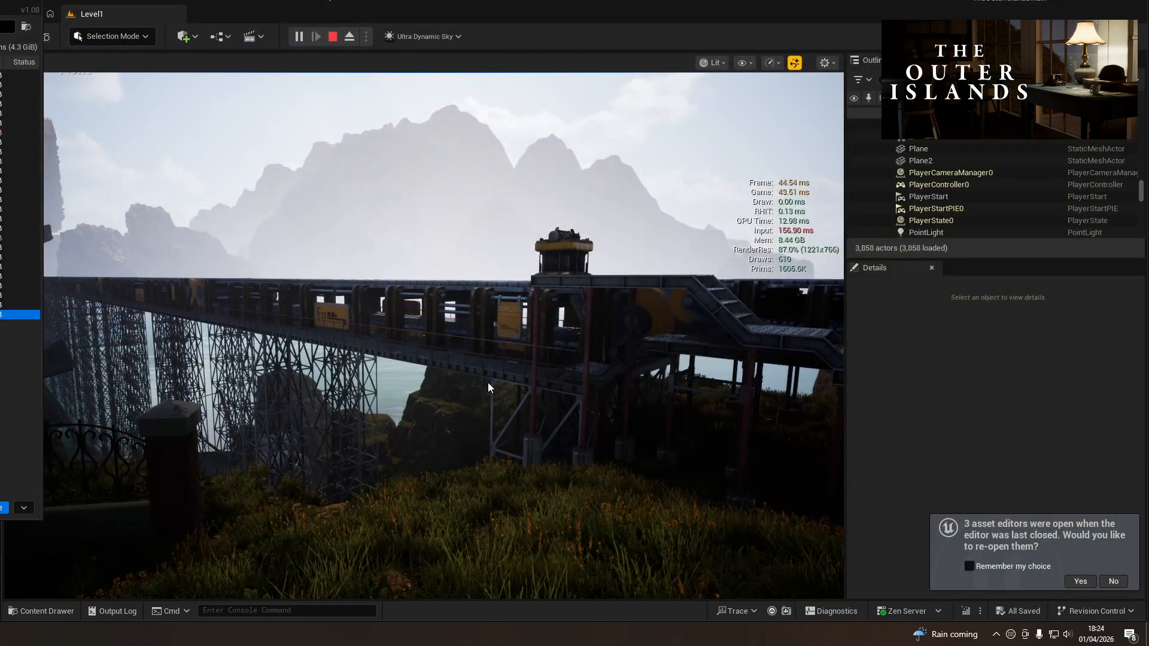
left_click(662, 247)
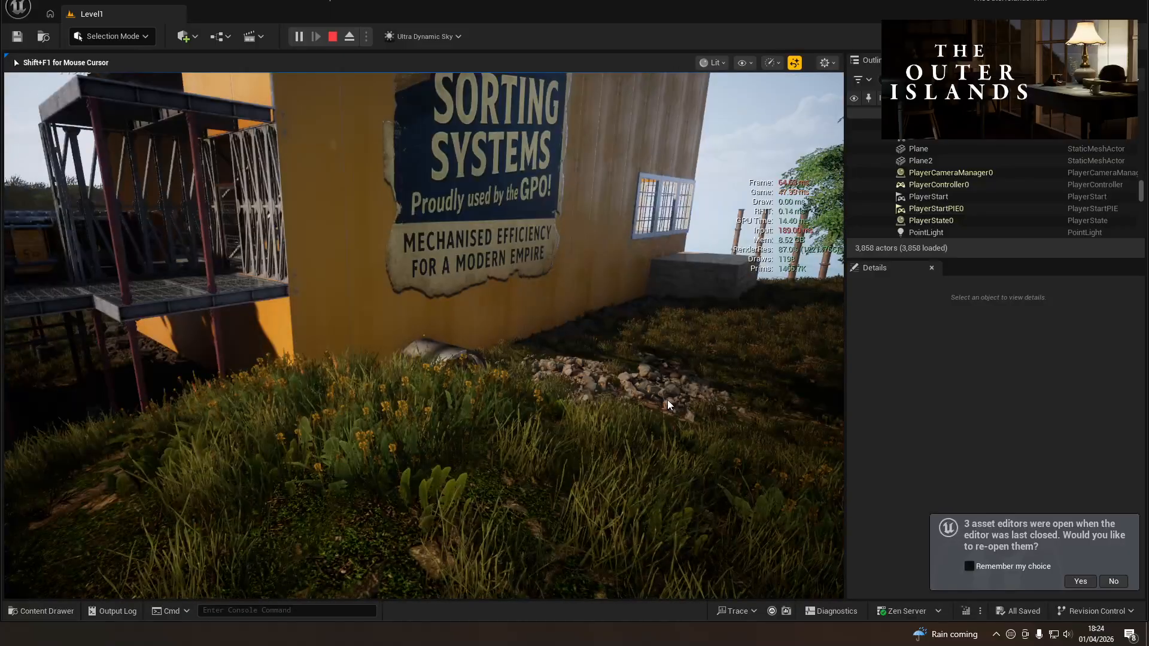
key("Escape")
left_click(586, 399)
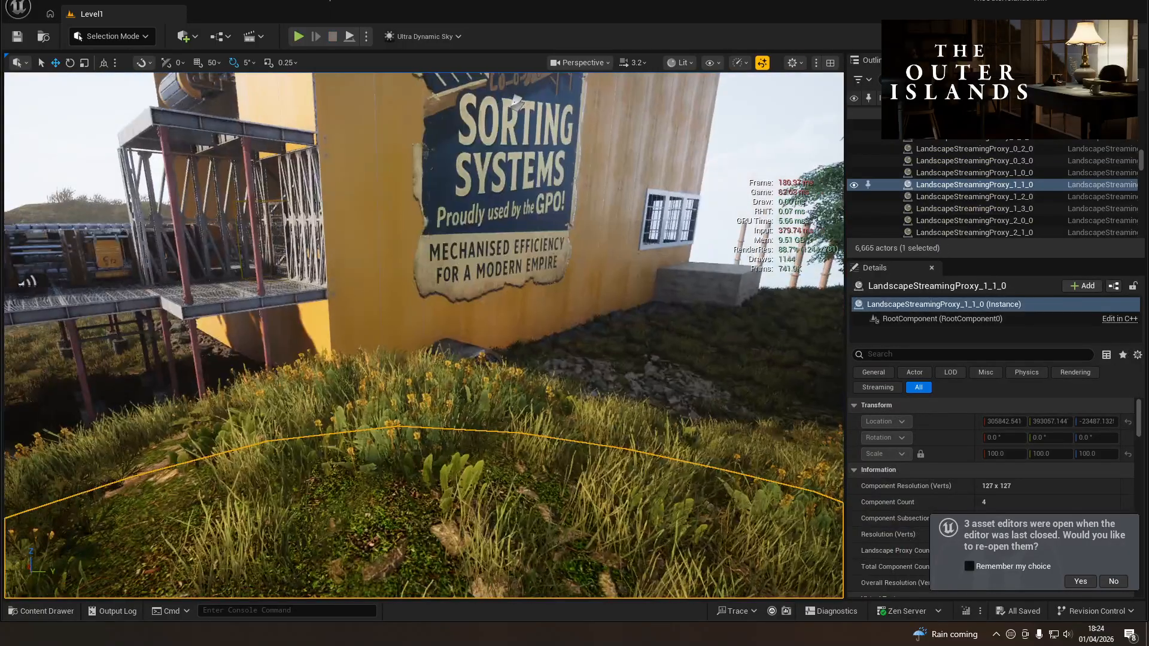
Step: Select the instant photo in the lower-left corner of the cabinet's photo grid and open its blueprint for editing
right_click_drag(424, 335, 305, 341)
key("w")
key("s")
key("w")
key("w")
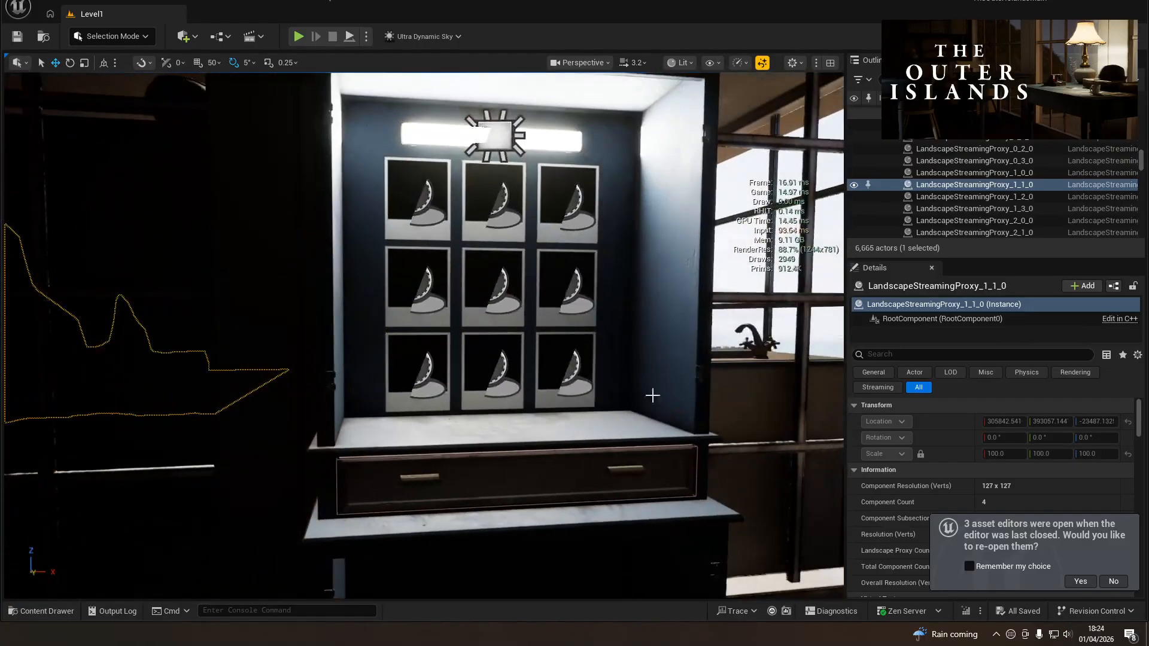
left_click(422, 377)
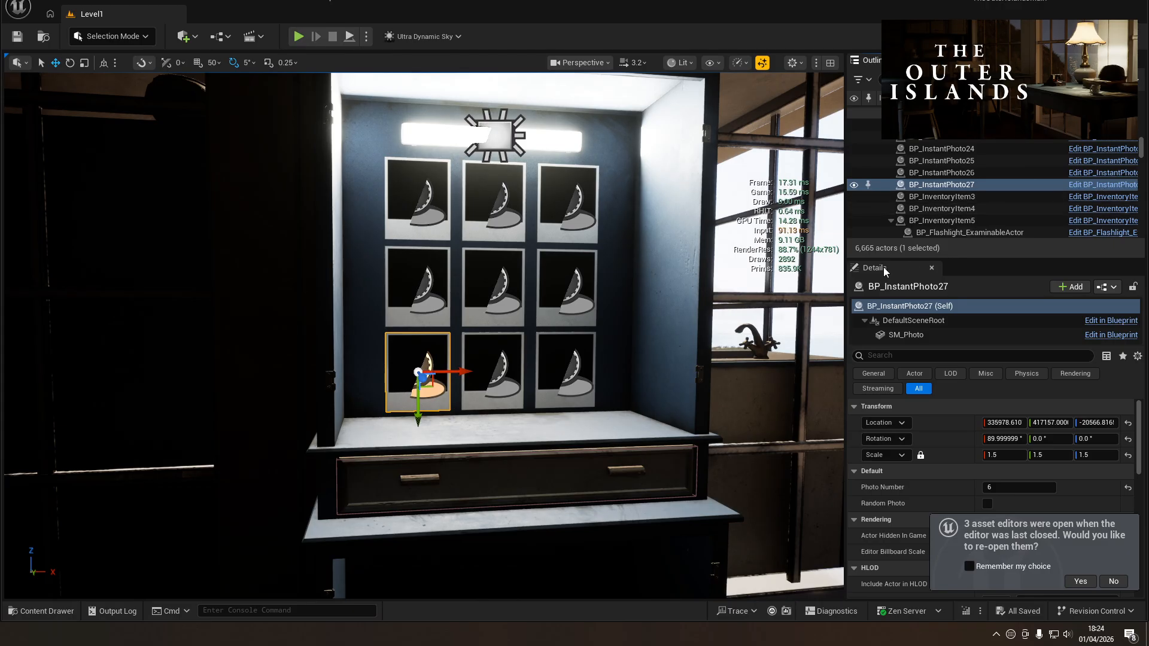
key("ctrl+e")
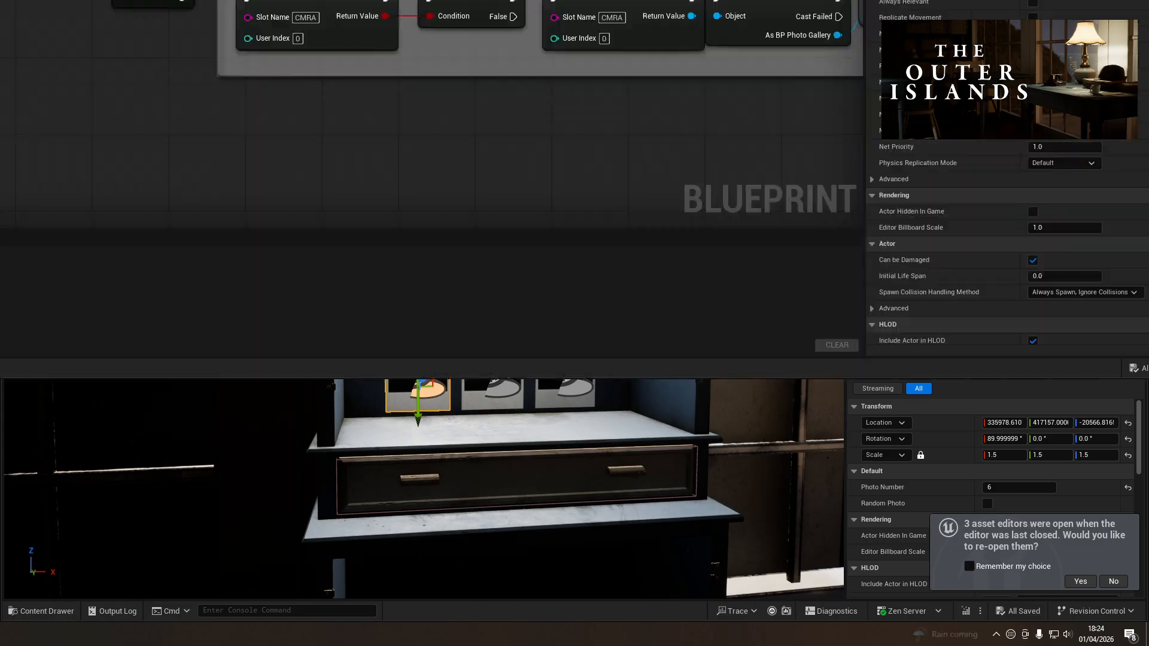
Step: Examine the BP_InstantPhoto event graph from the Event BeginPlay timer through the gallery save-game nodes, and close the blueprint
left_click_drag(196, 0, 1017, 45)
scroll(727, 236, "down", 5)
right_click_drag(674, 239, 290, 303)
scroll(524, 297, "up", 4)
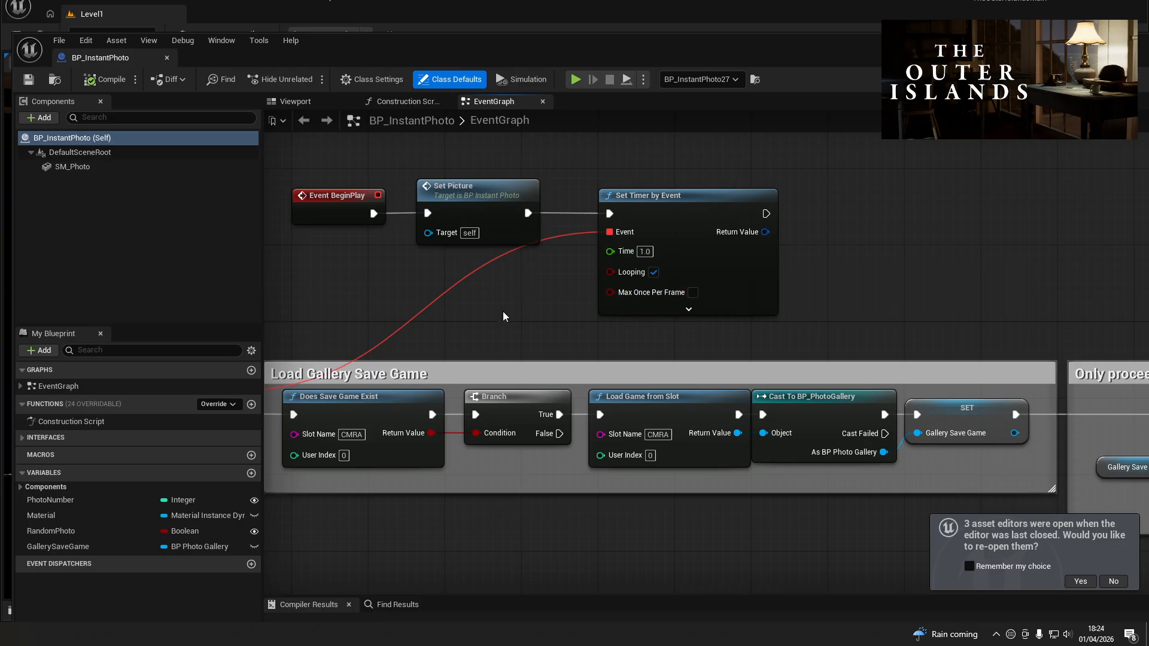
right_click_drag(503, 311, 737, 185)
right_click_drag(795, 382, 540, 366)
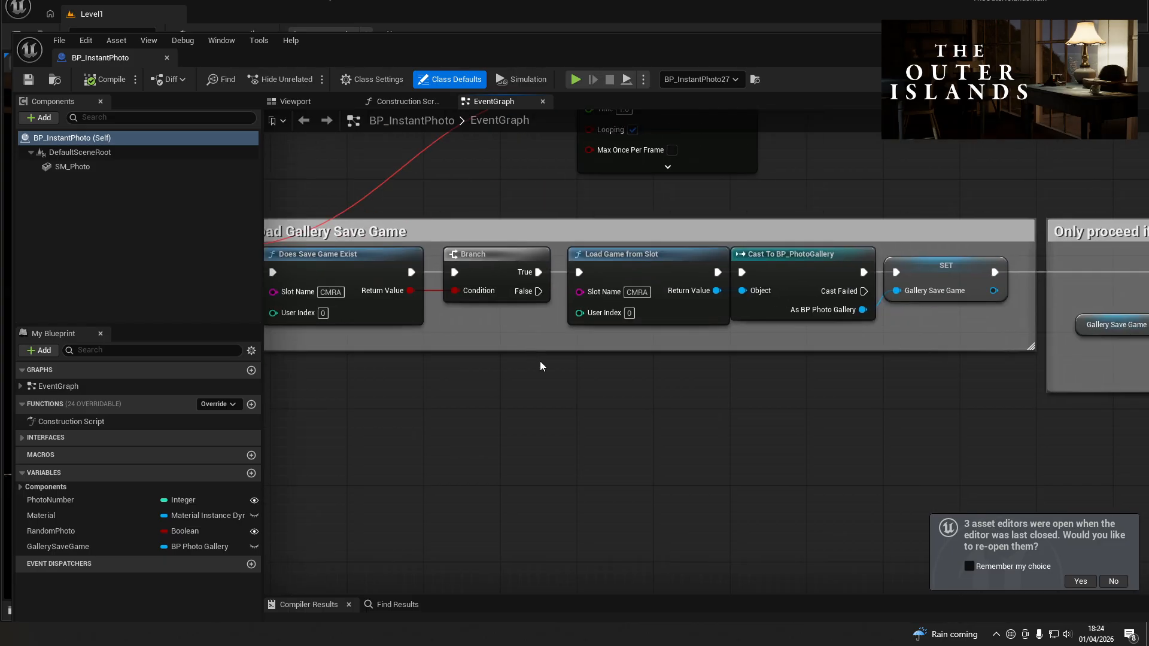
right_click_drag(784, 428, 324, 422)
right_click_drag(748, 453, 392, 429)
right_click_drag(732, 456, 204, 301)
middle_click(111, 60)
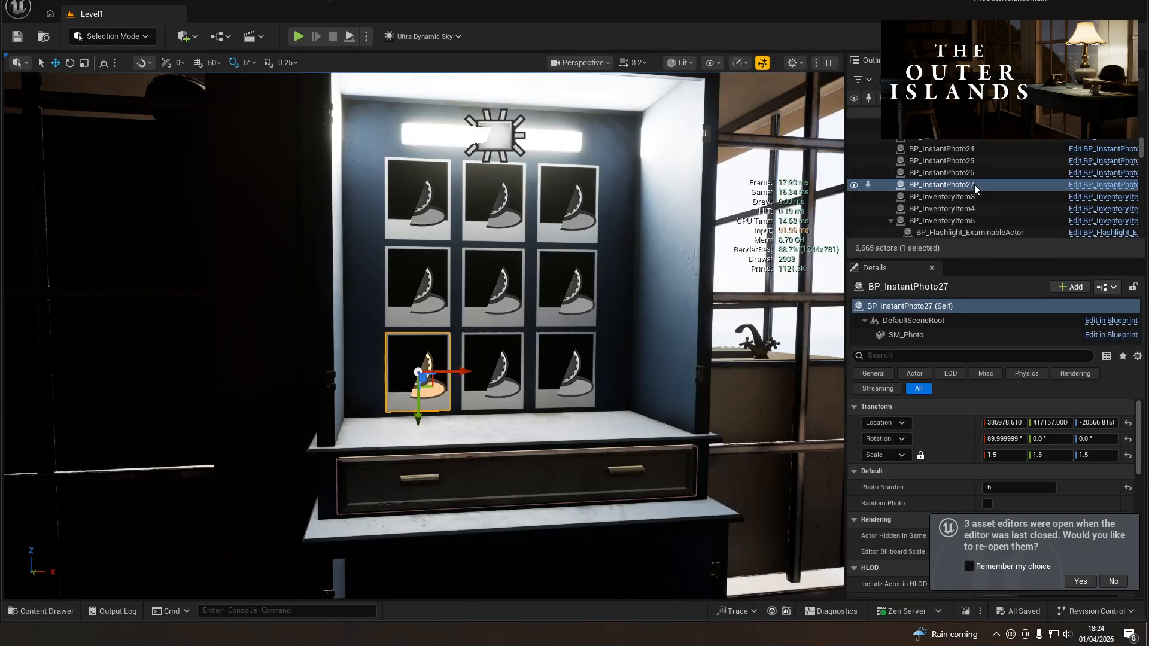
Step: Delete all instant photo actors from BP_InstantPhoto through BP_InstantPhoto27 from the level
scroll(975, 190, "up", 3)
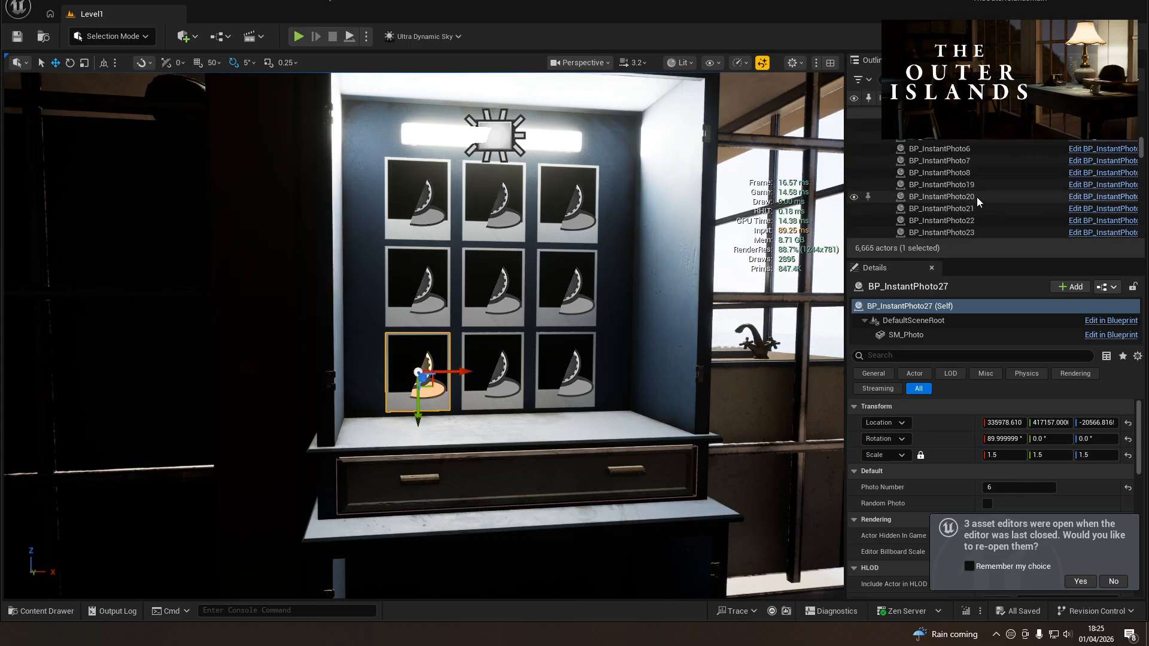
scroll(974, 193, "up", 2)
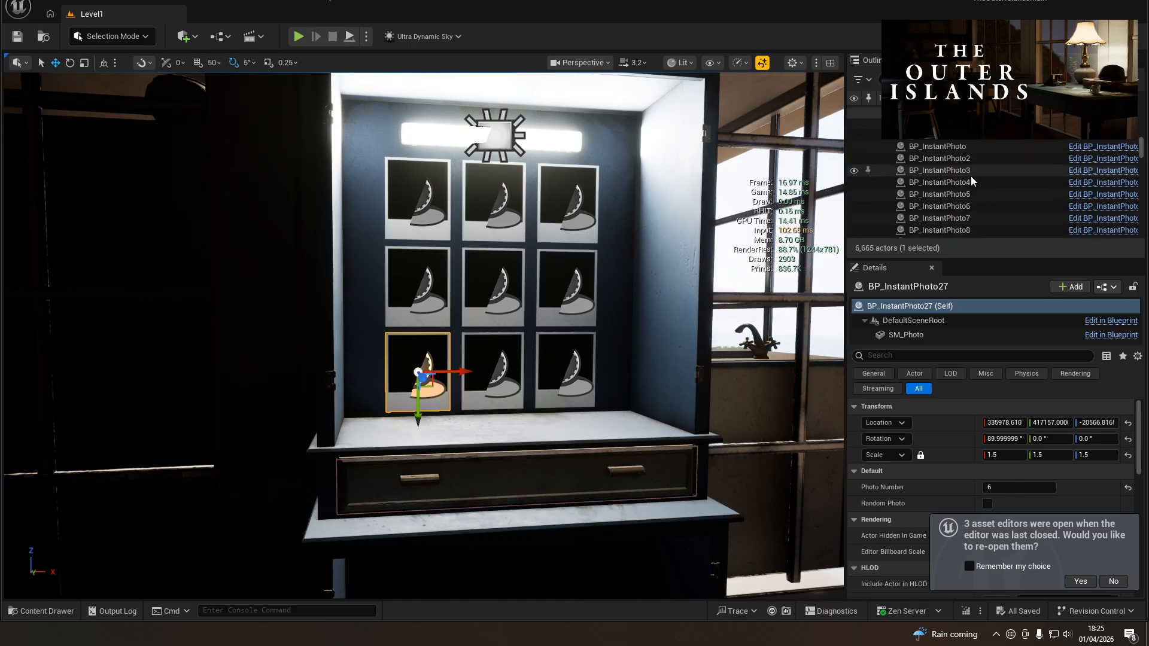
left_click(952, 146, "shift")
key("Delete")
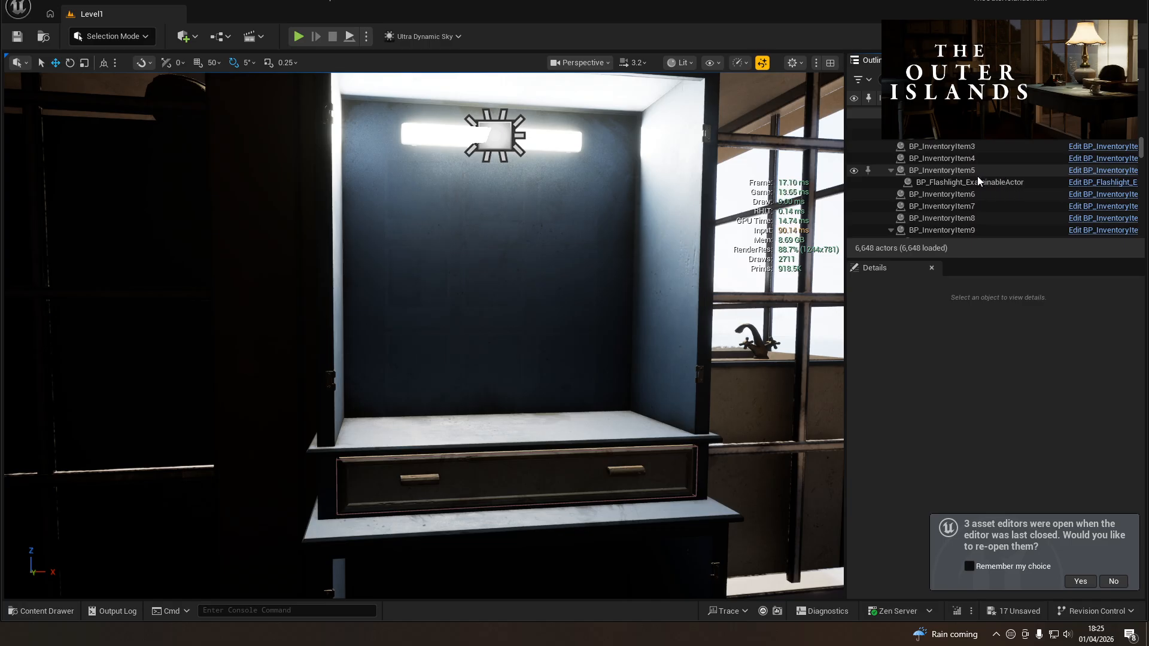
Step: Start a play session from the wooden floor next to the desk and white chair
right_click_drag(513, 297, 628, 298)
right_click_drag(502, 311, 616, 317)
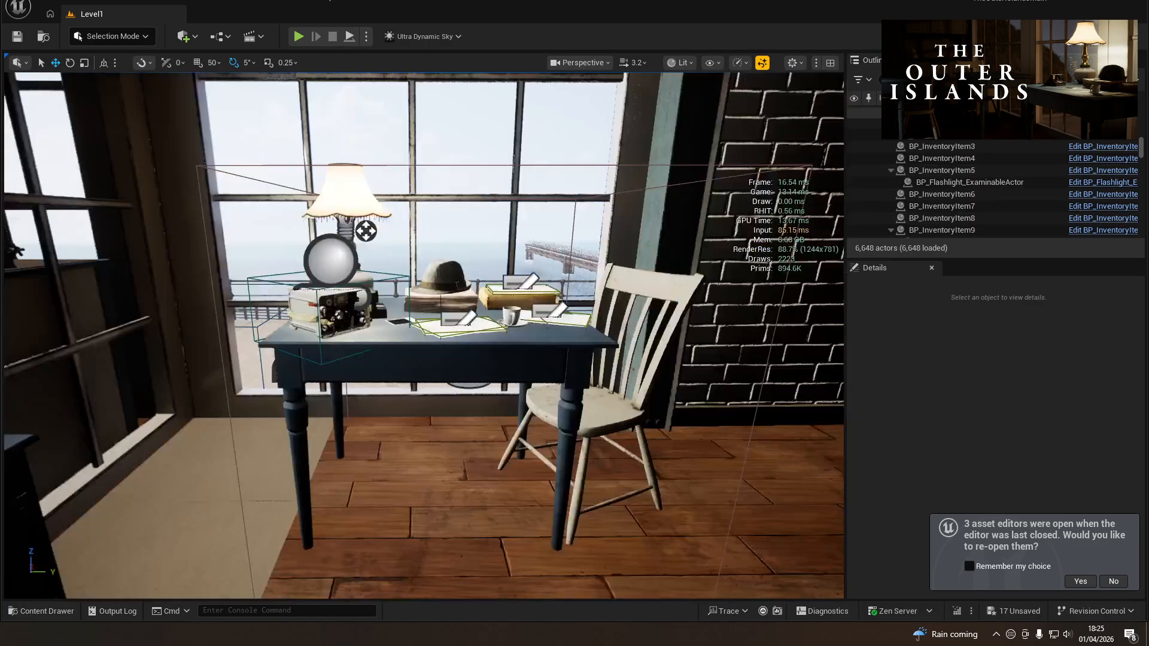
right_click_drag(366, 231, 478, 233)
right_click(607, 480)
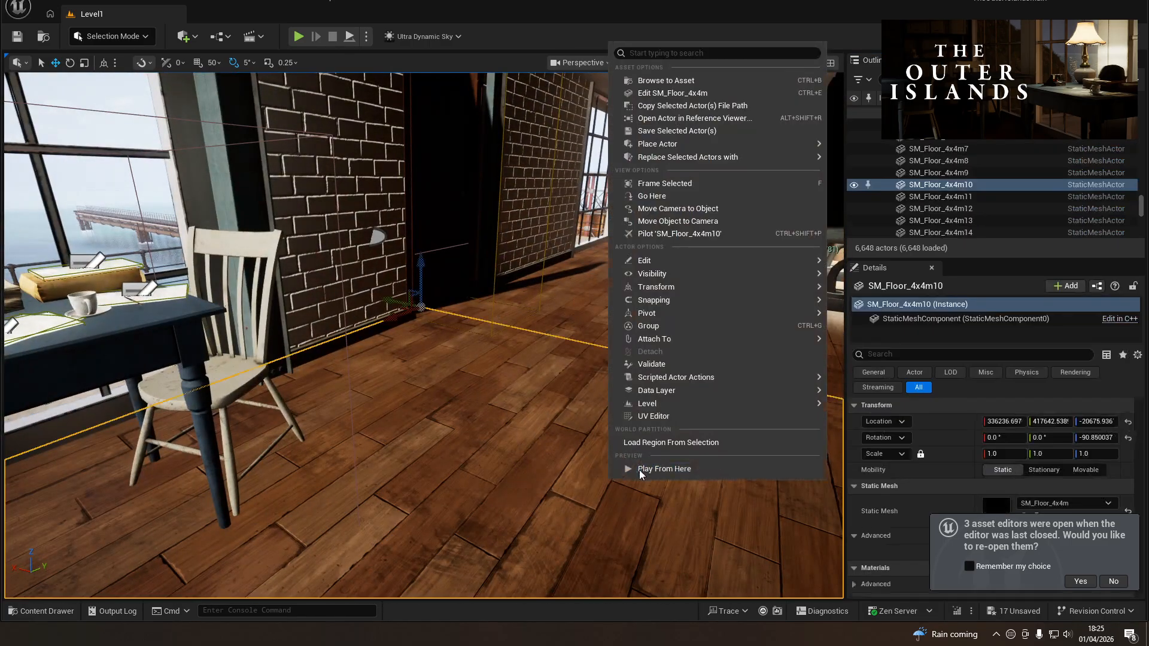
left_click(652, 470)
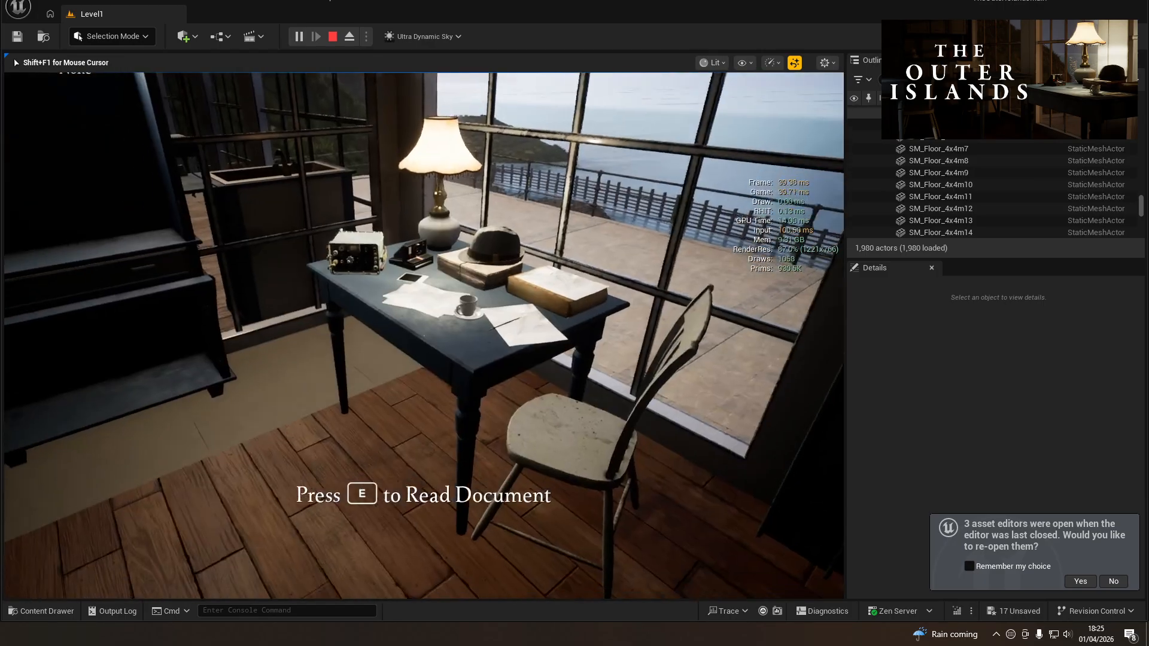
Step: Walk past the electrical cabinets and gear machine, through the door and along the outdoor walkway to check the frame-time stats
key("w")
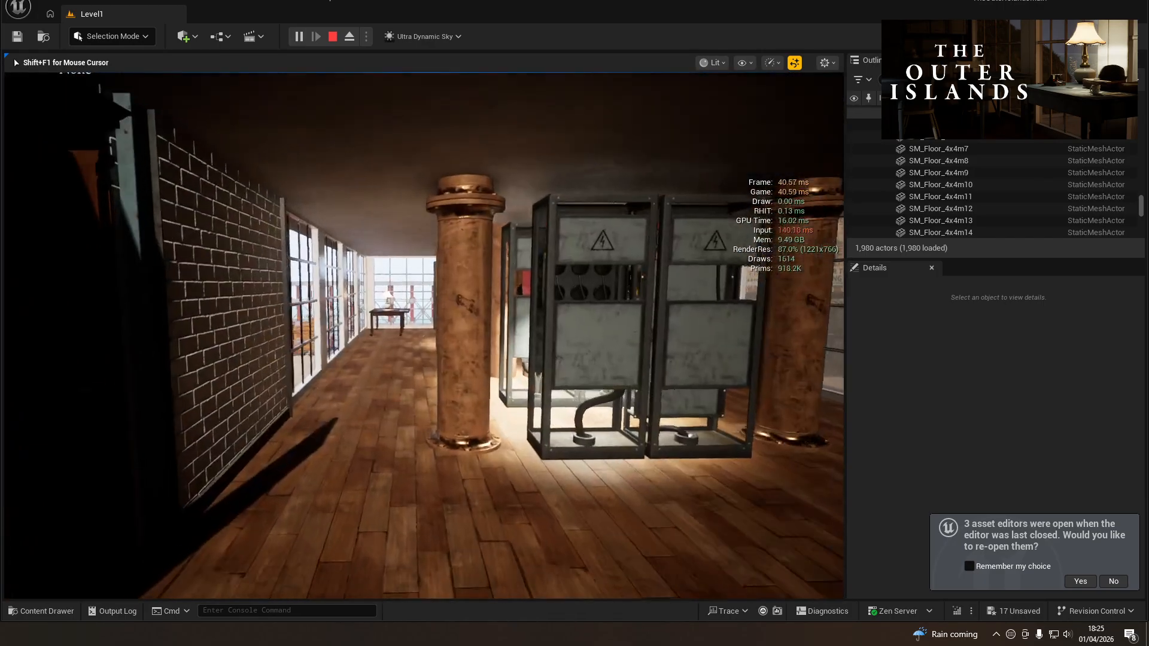
key("w")
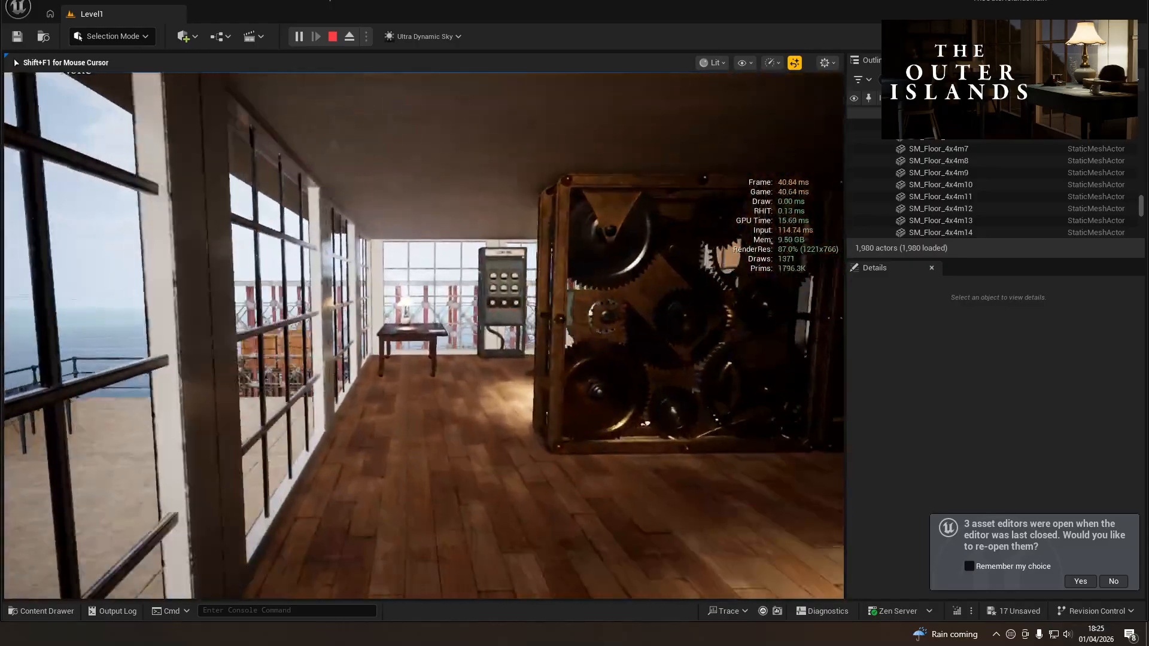
key("w")
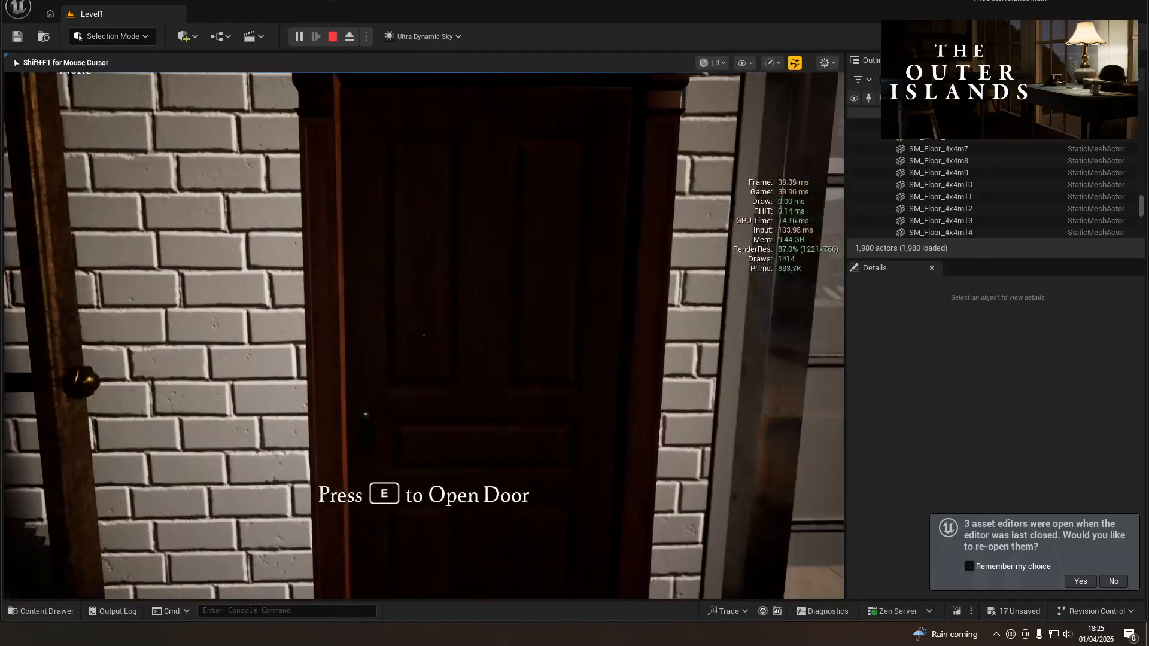
key("w")
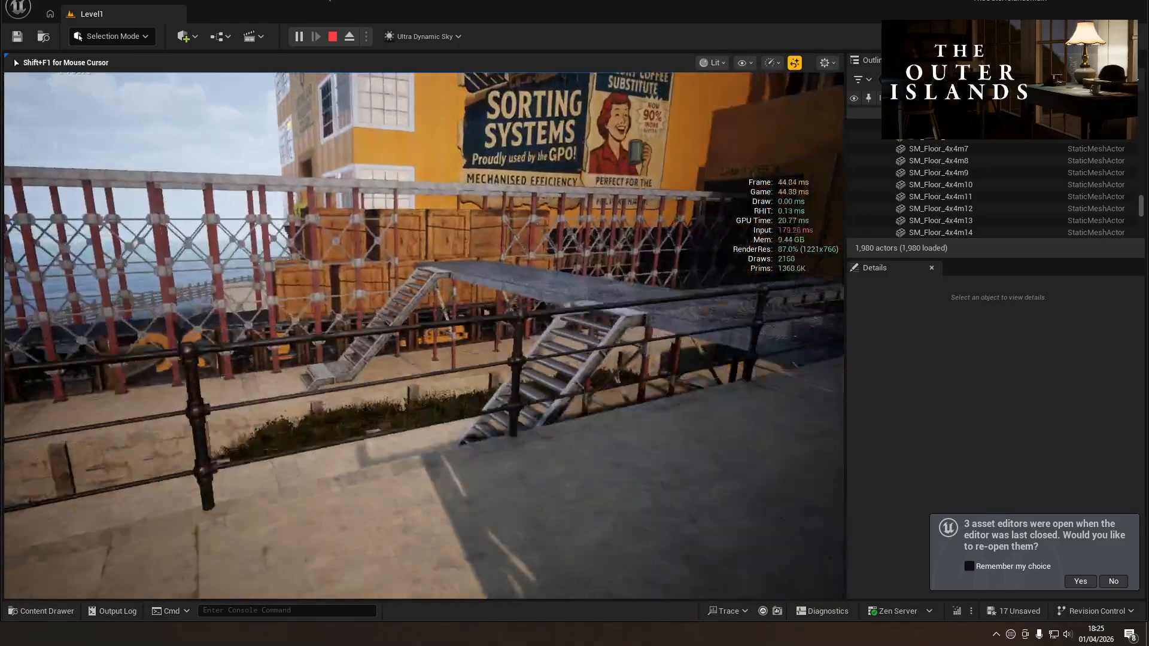
key("w")
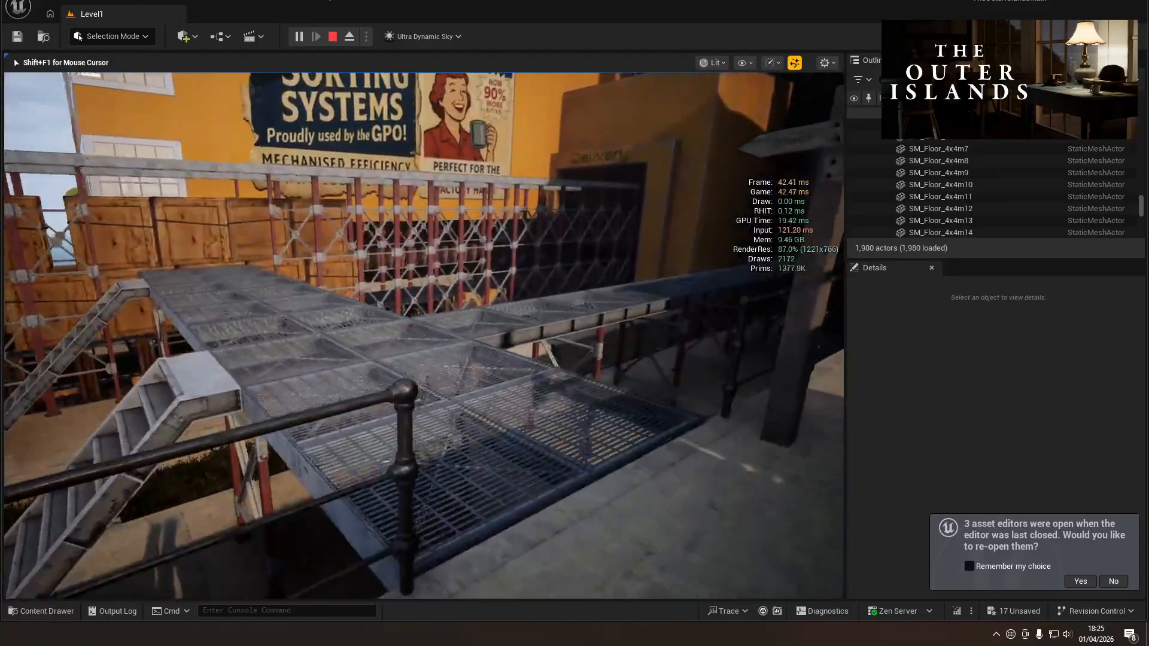
key("w")
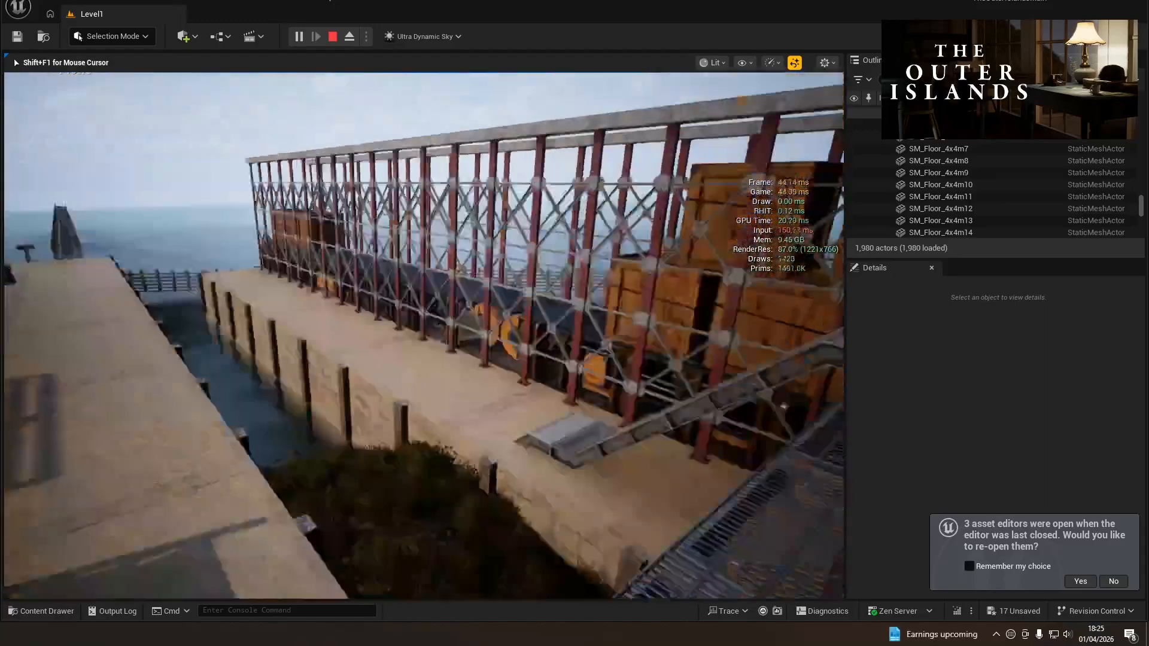
key("w")
Step: Pause the game to review its graphics settings, and stop the play session to inspect the building's exterior in the level editor
key("Escape")
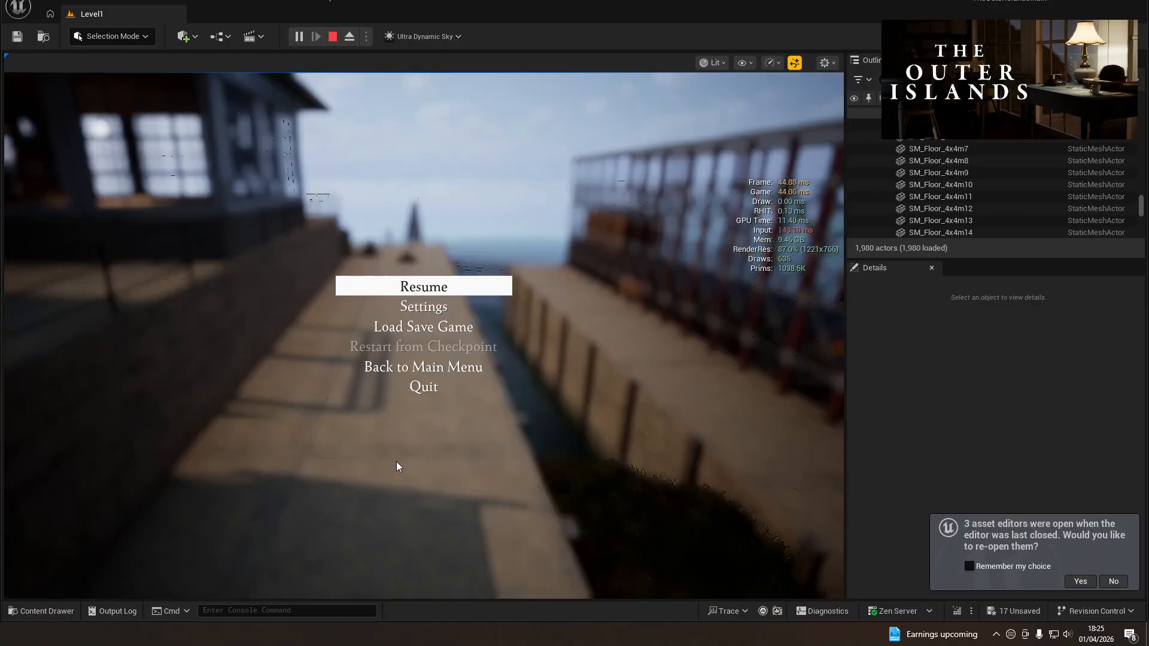
left_click(422, 308)
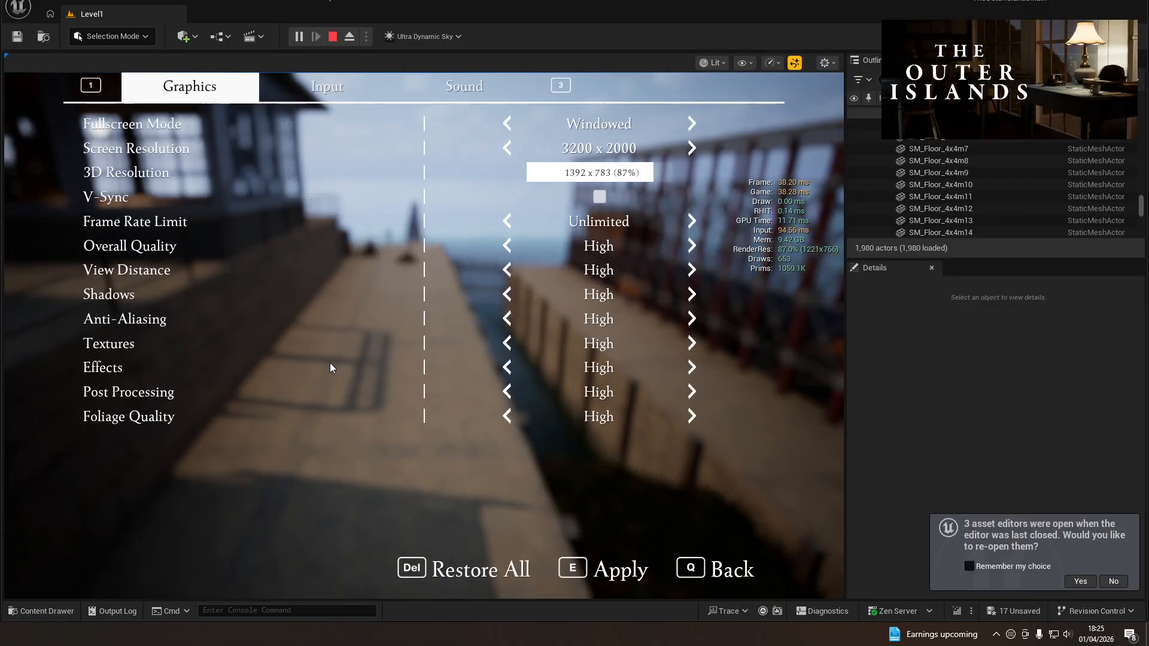
key("Escape")
right_click_drag(458, 528, 269, 520)
right_click_drag(476, 493, 563, 486)
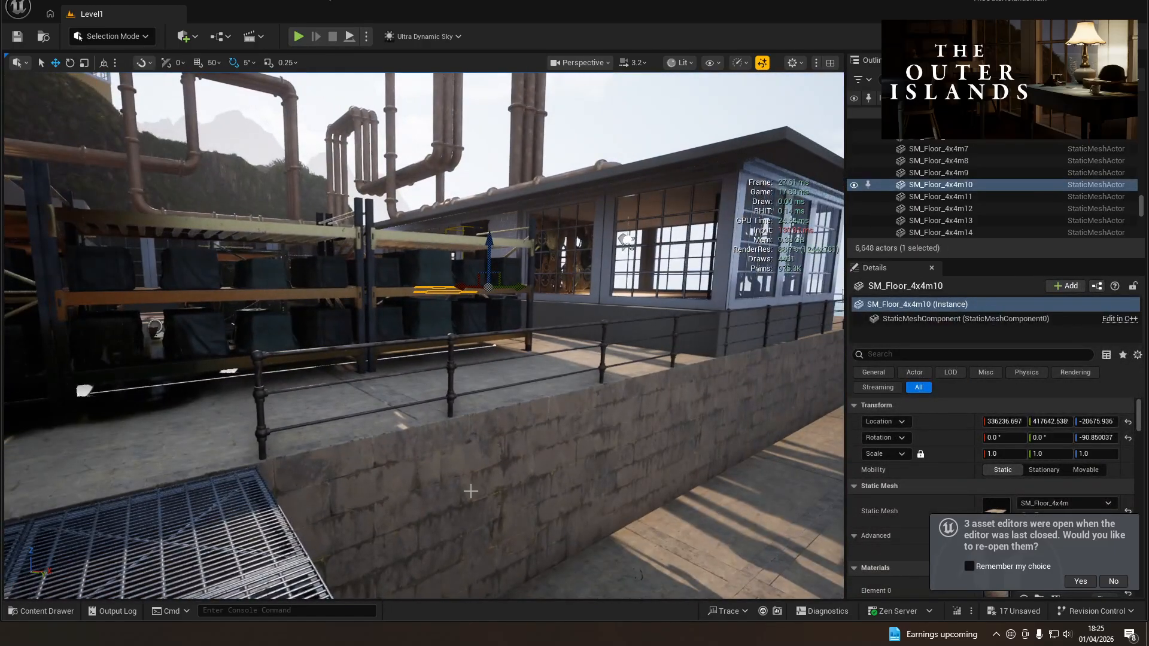